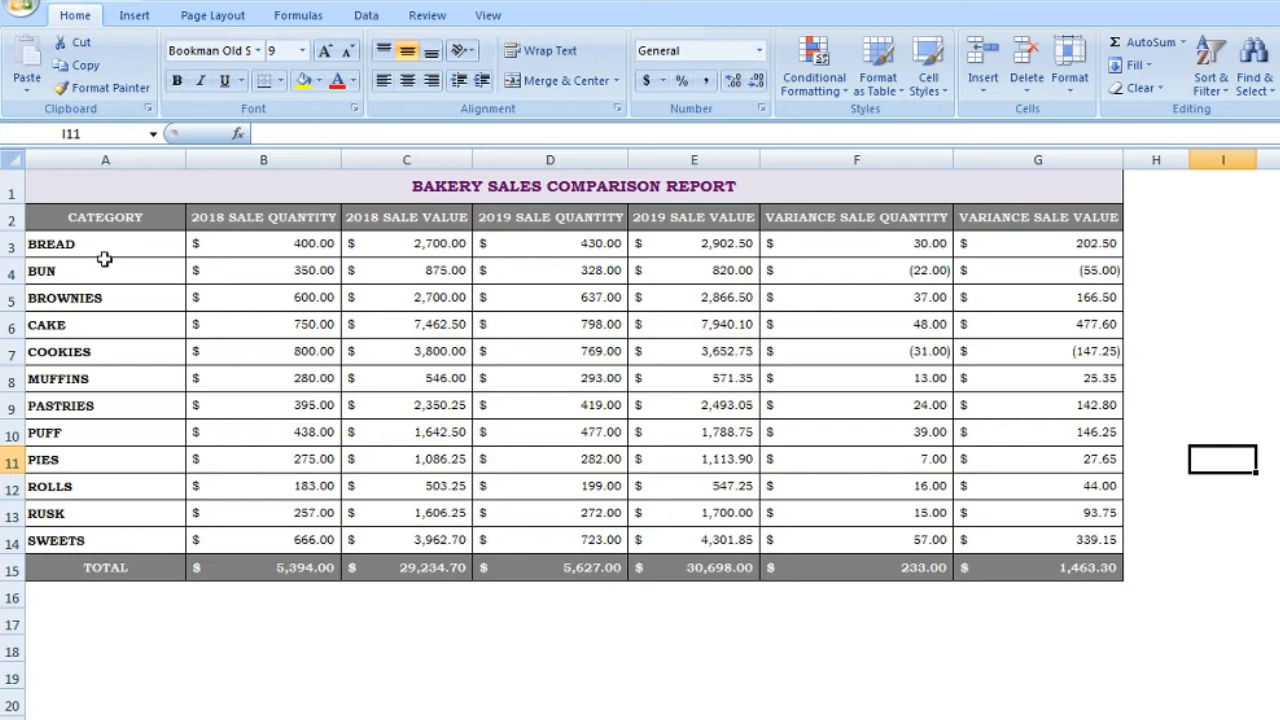
- Move the BREAD row (A3:G3) onto the COOKIES row, replacing its contents, and undo the move
click(101, 243)
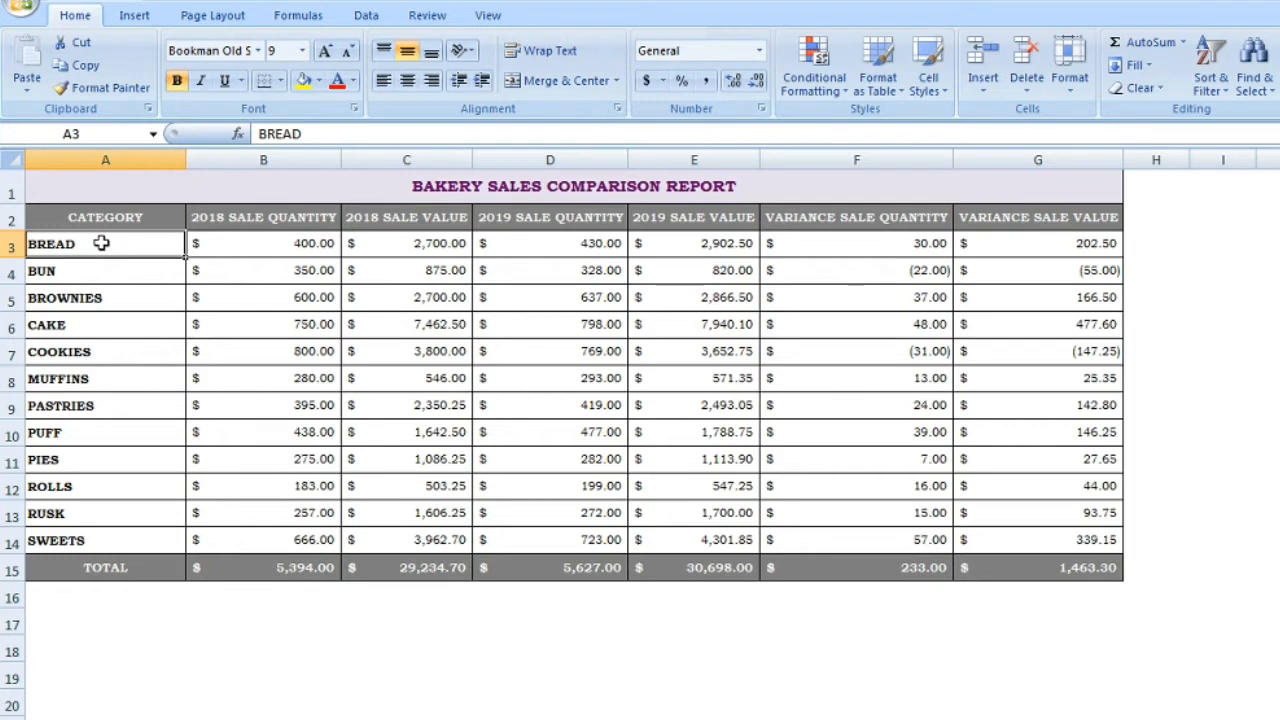
key(shift+Right)
key(shift+Right)
key(shift+Right)
key(shift+Right)
key(shift+Right)
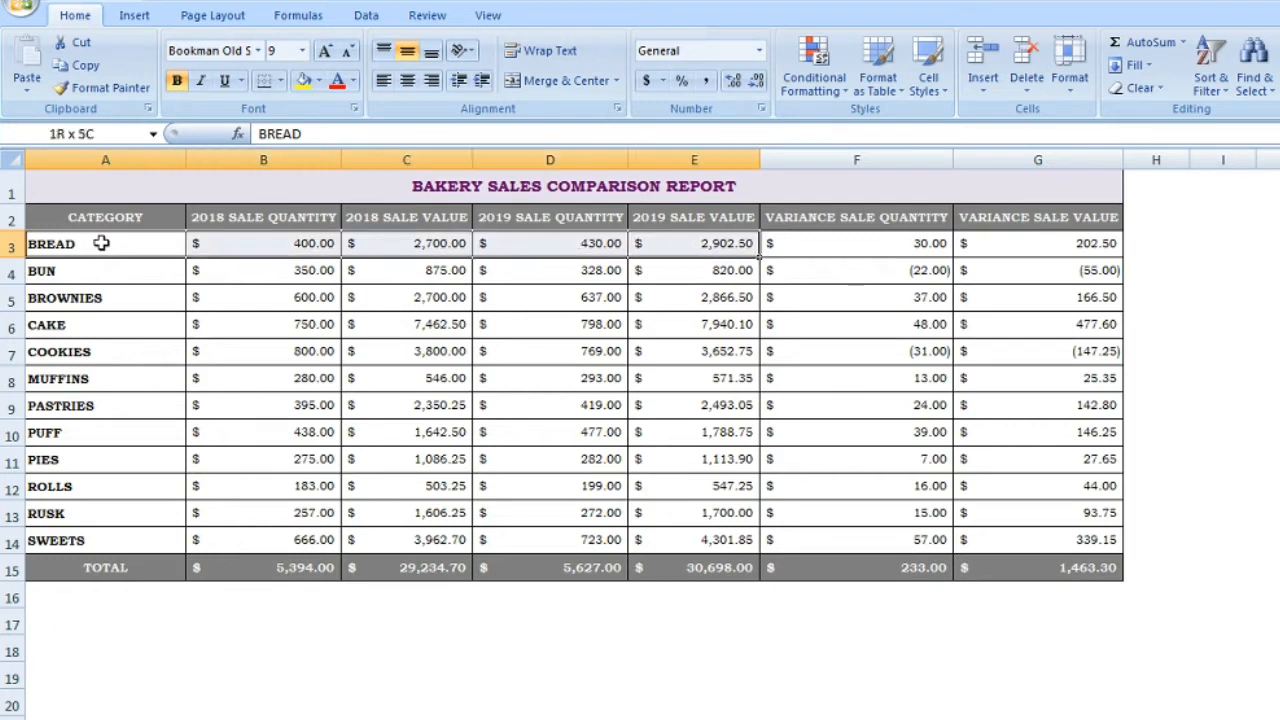
key(shift+Right)
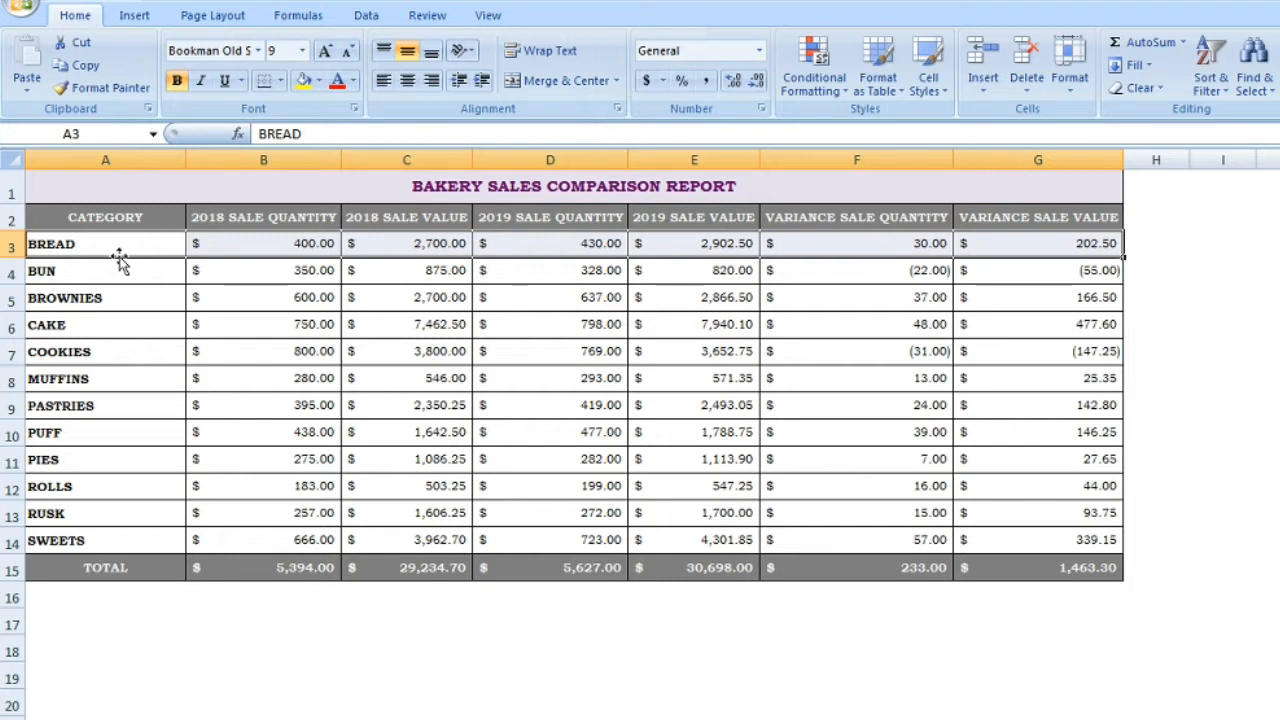
drag(119, 260, 108, 352)
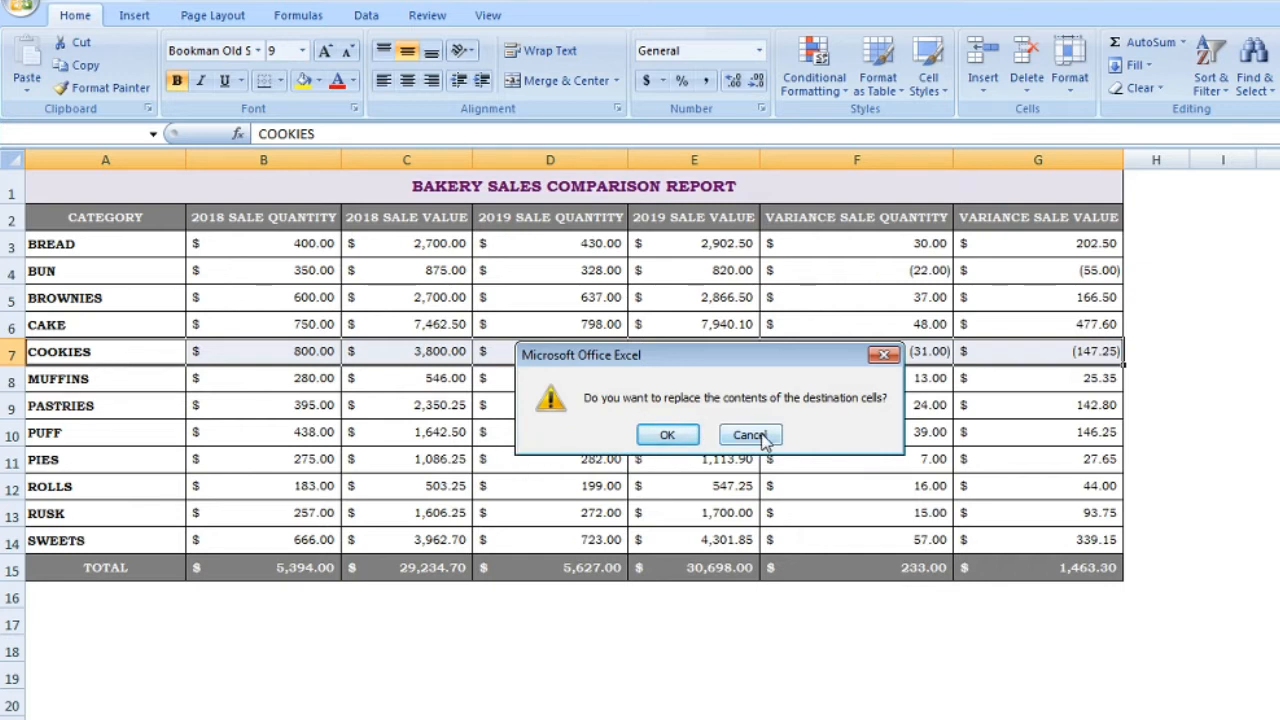
click(683, 440)
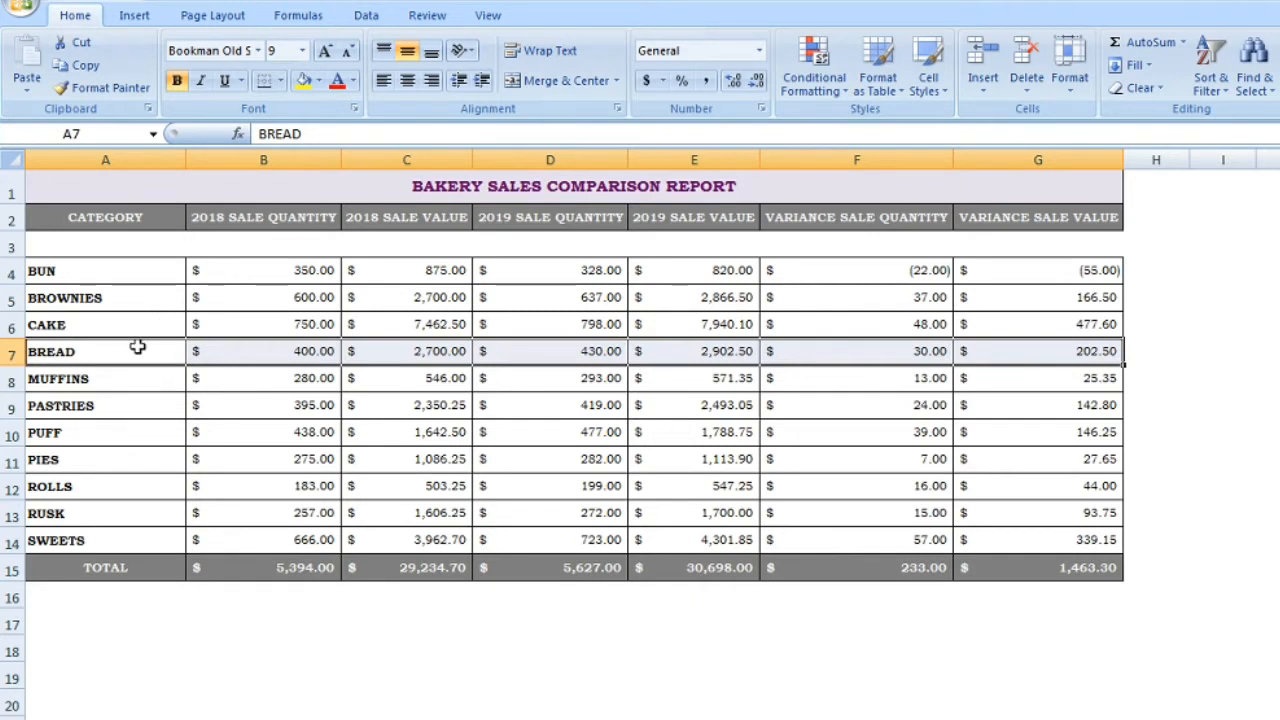
click(88, 3)
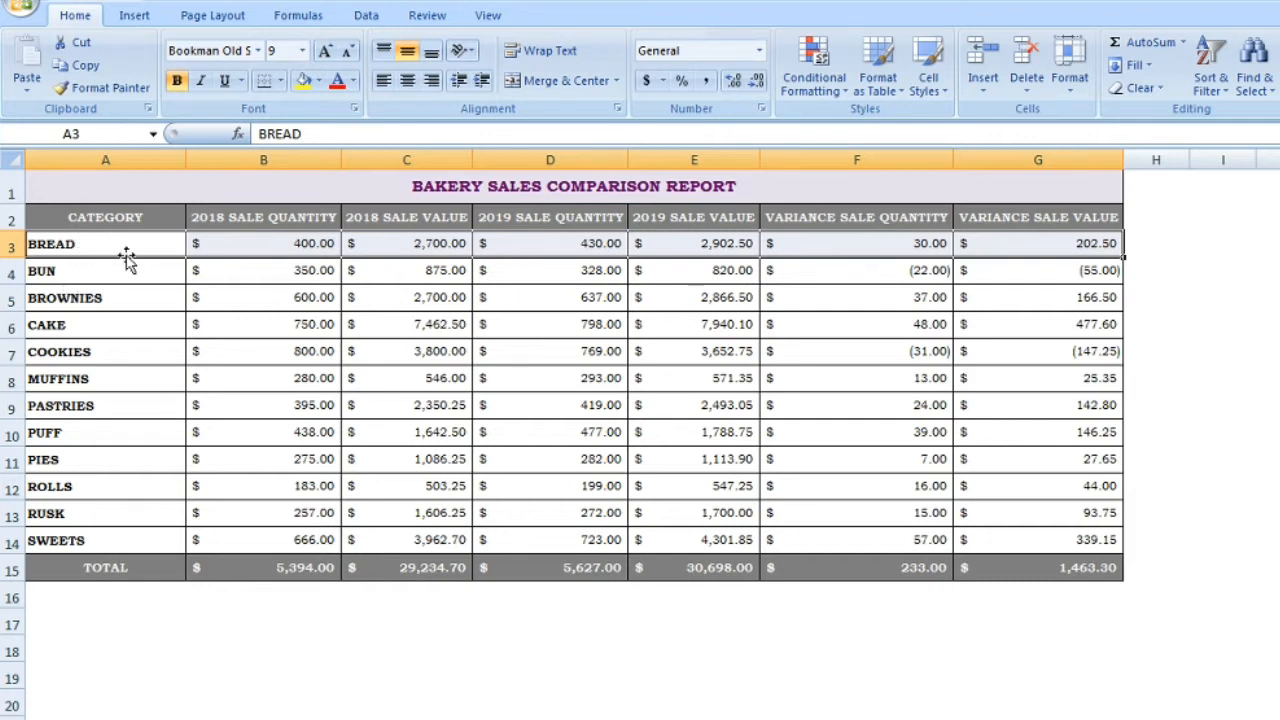
- Move the BREAD row (A3:G3) to row 16 below TOTAL and delete the emptied sheet row 3
drag(126, 266, 102, 602)
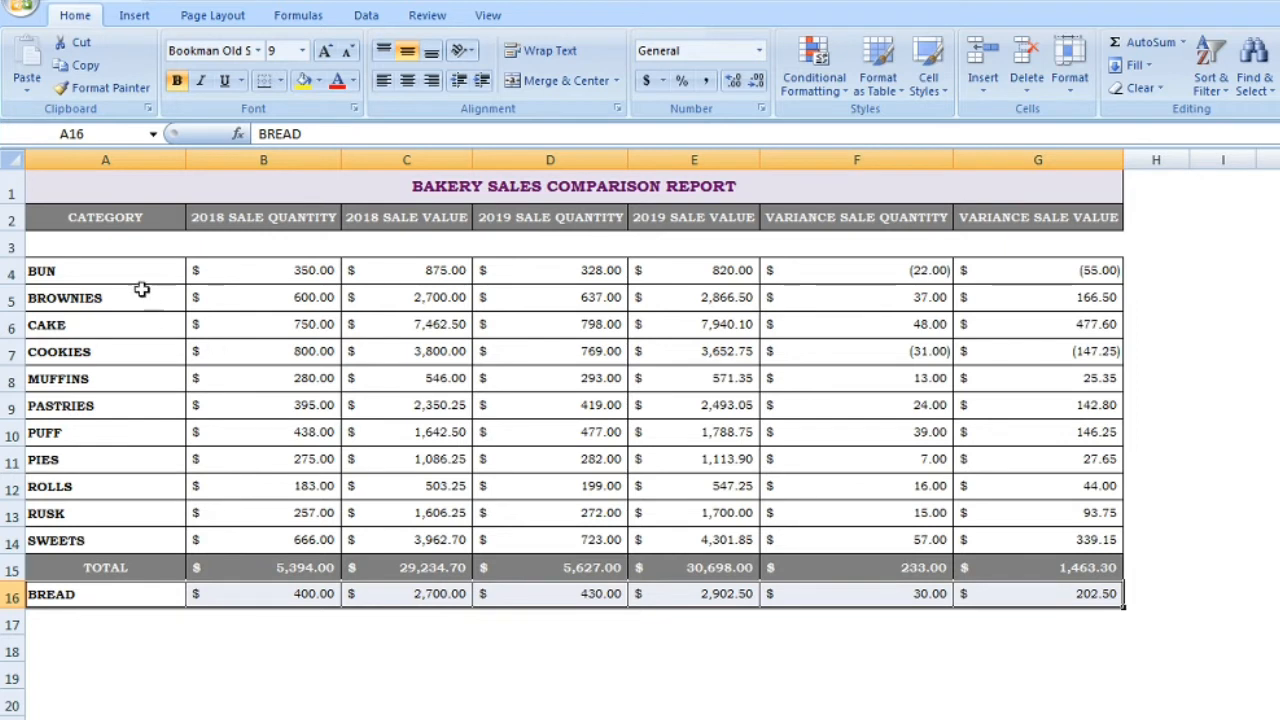
click(139, 243)
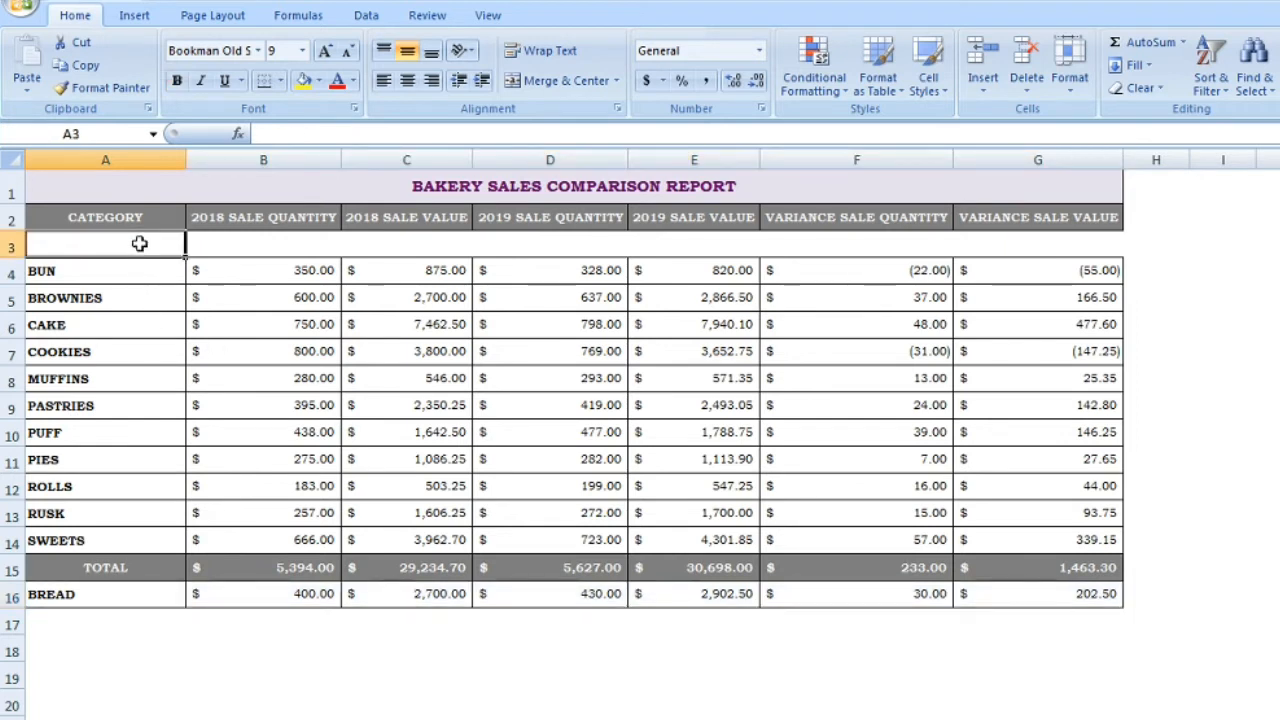
key(shift+space)
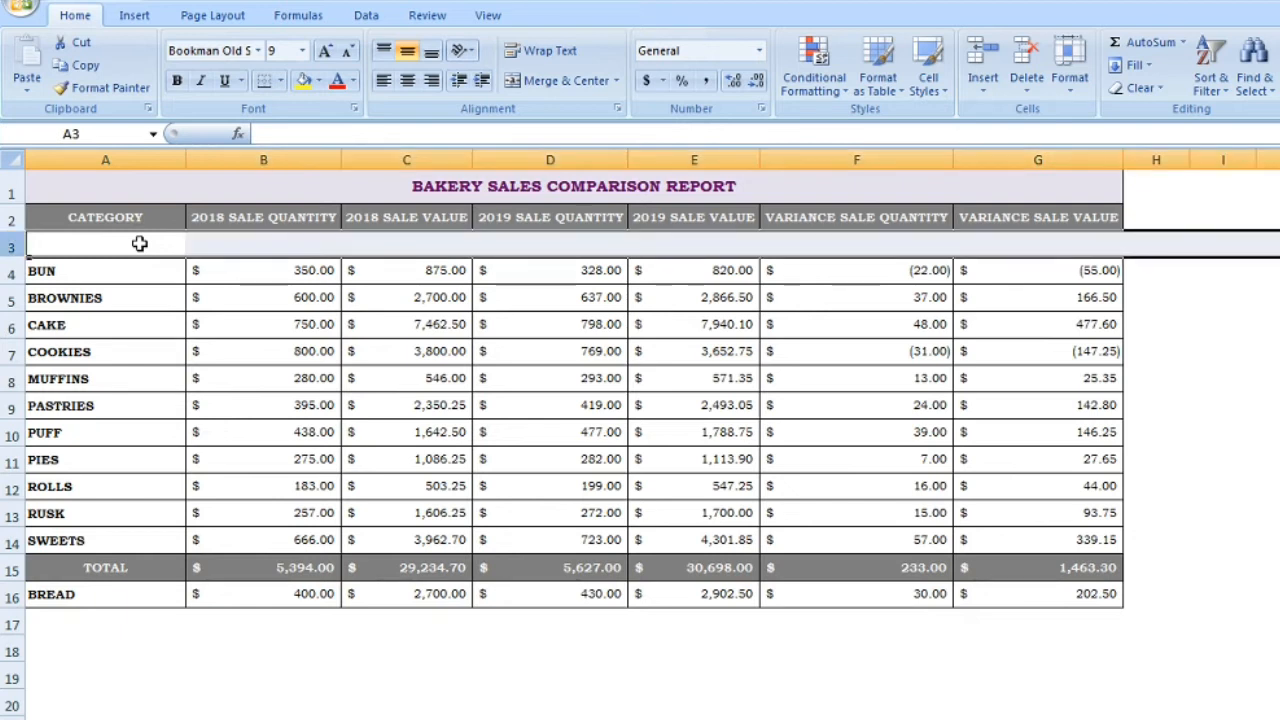
click(8, 245)
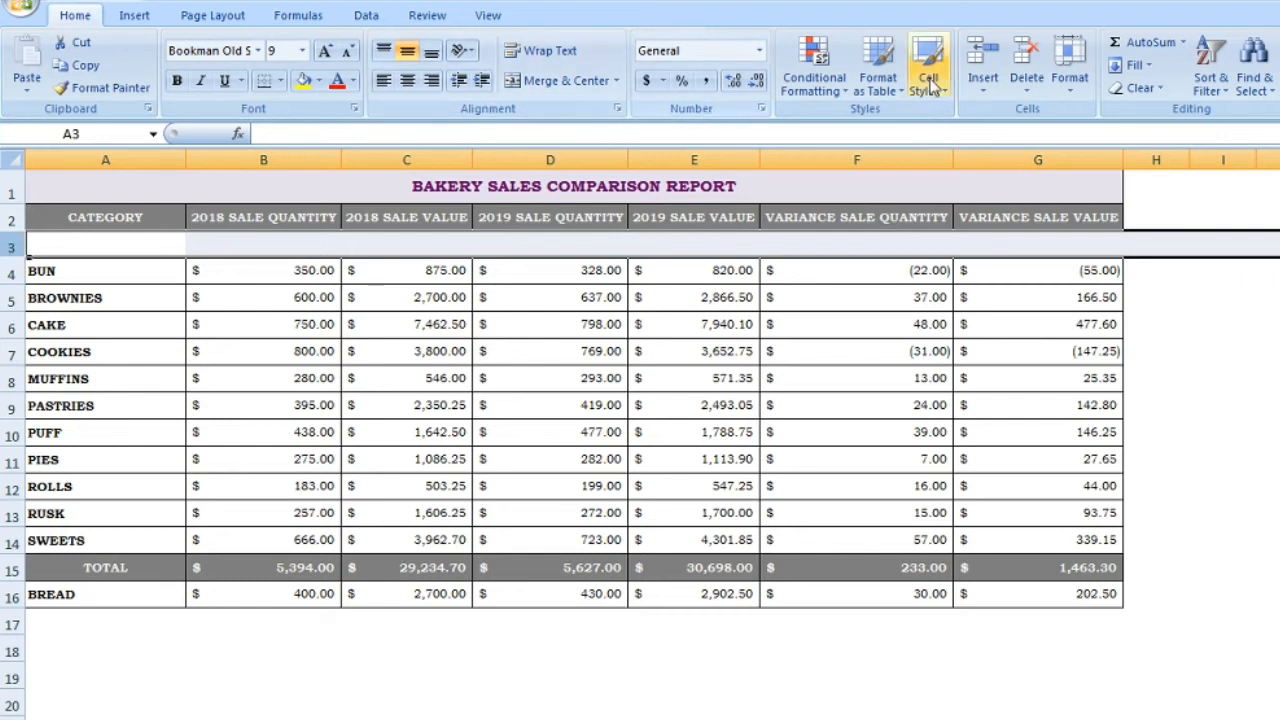
click(1026, 100)
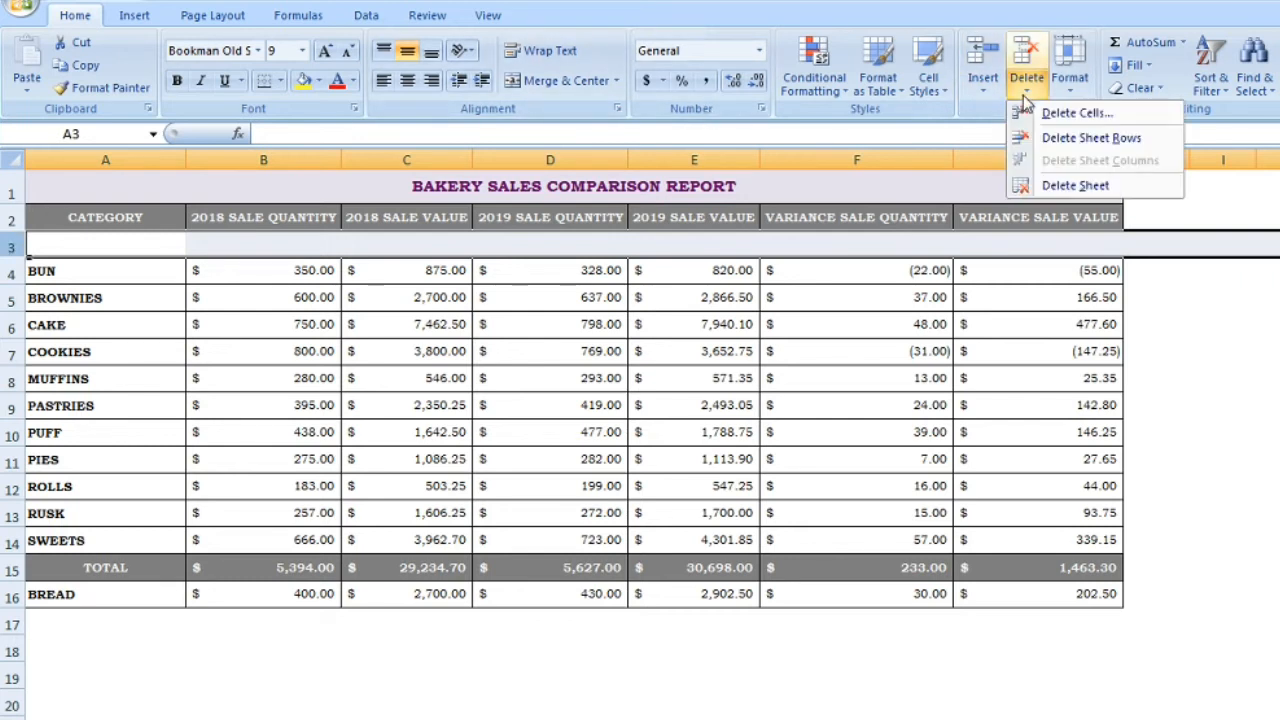
click(1095, 138)
click(497, 350)
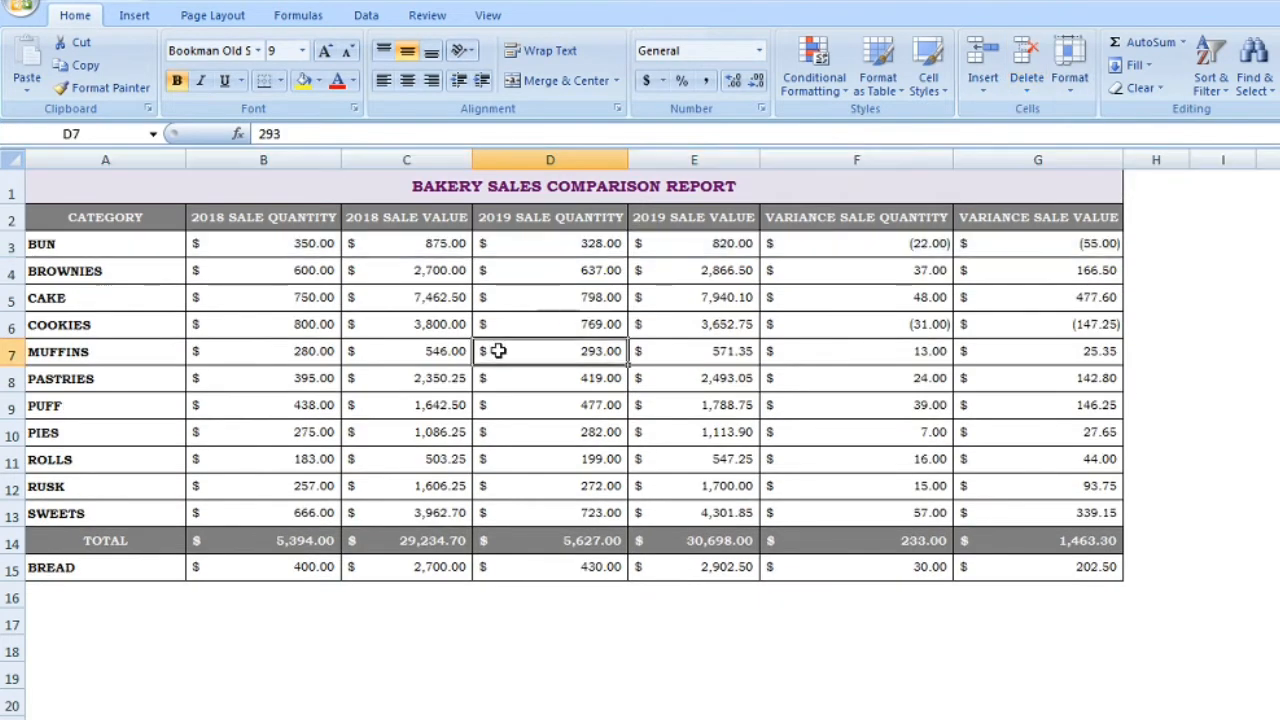
click(1028, 93)
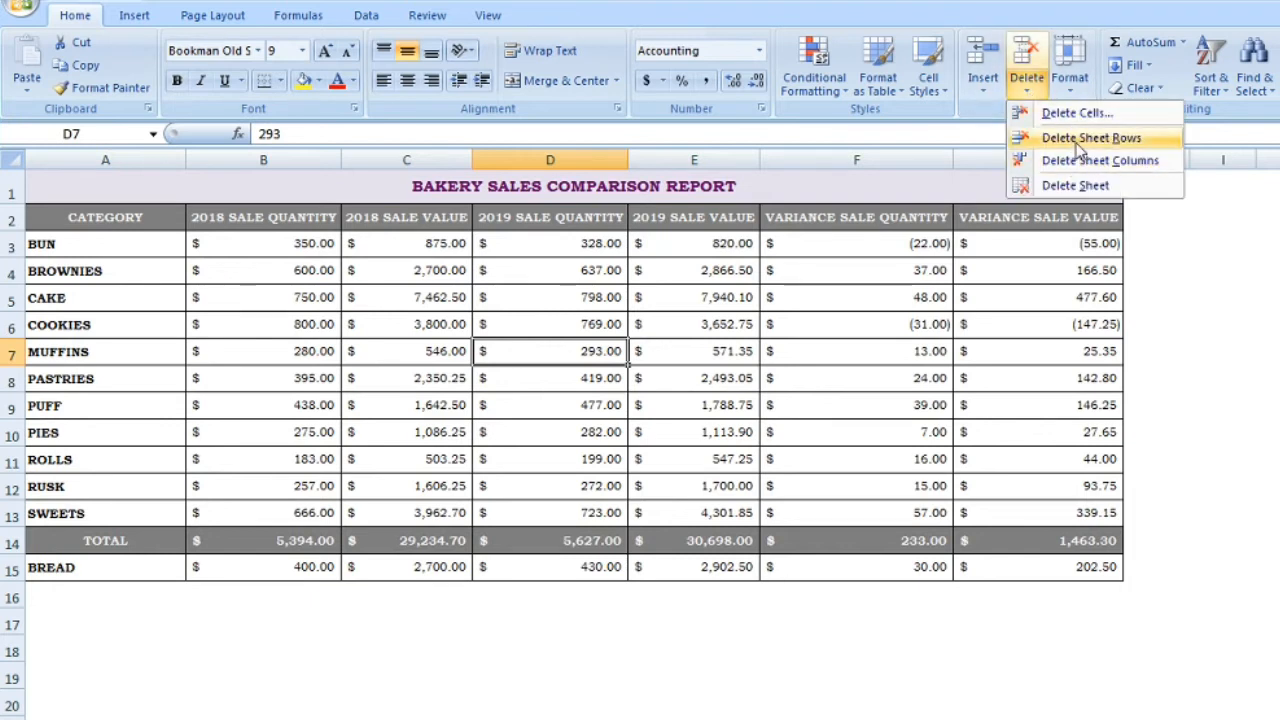
click(742, 292)
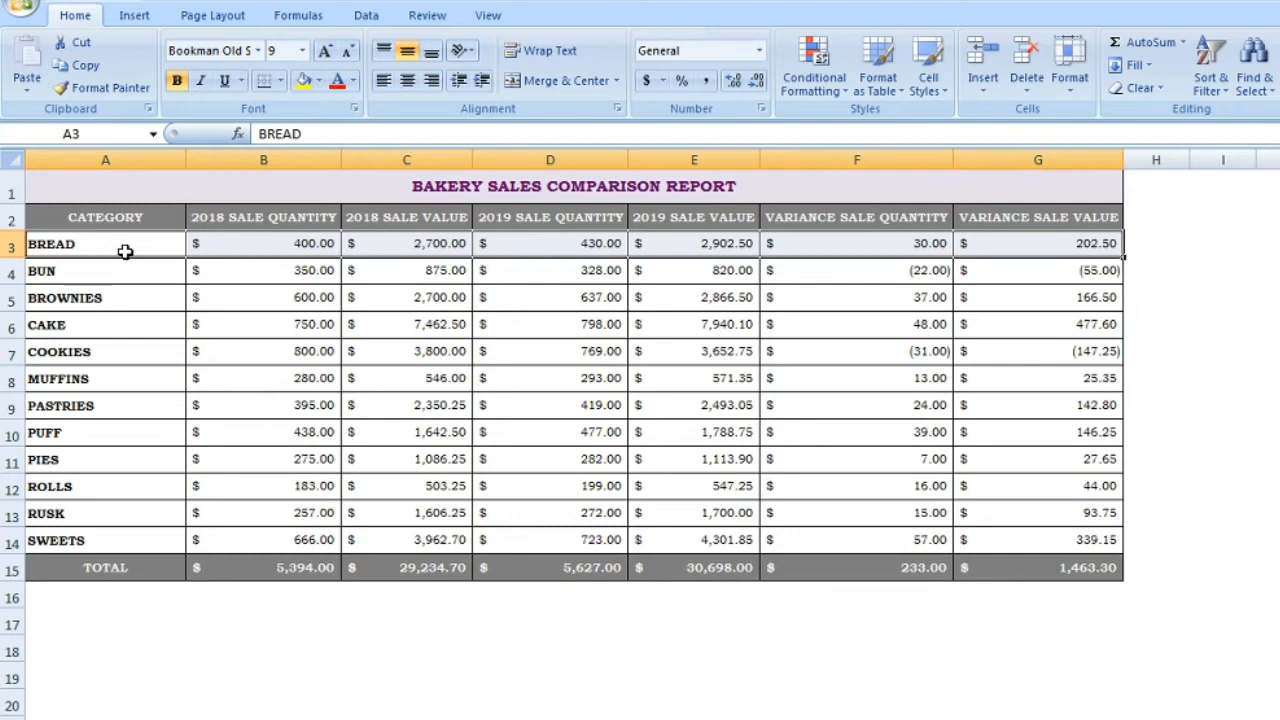
- Insert the BREAD row (A3:G3) between CAKE and COOKIES without overwriting any cells, and undo the move
click(127, 247)
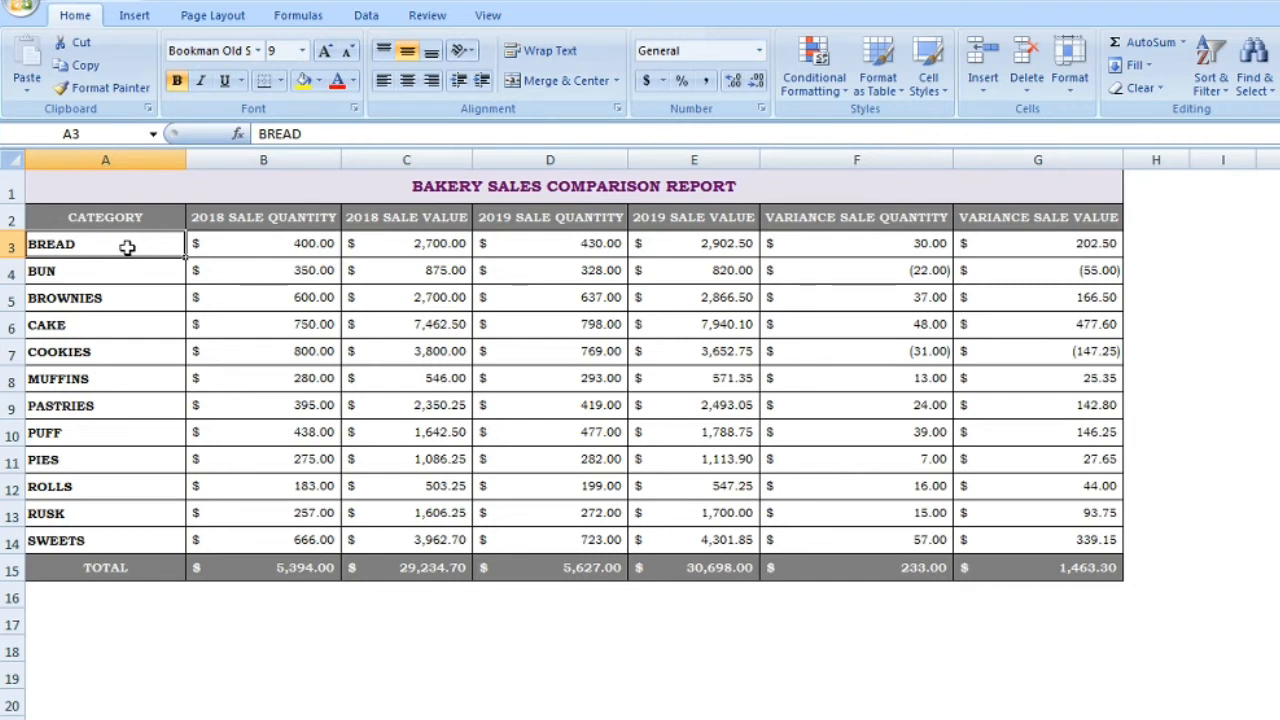
key(shift+Right)
key(shift+Right)
key(shift+Right)
key(shift+Right)
key(shift+Right)
key(shift+Right)
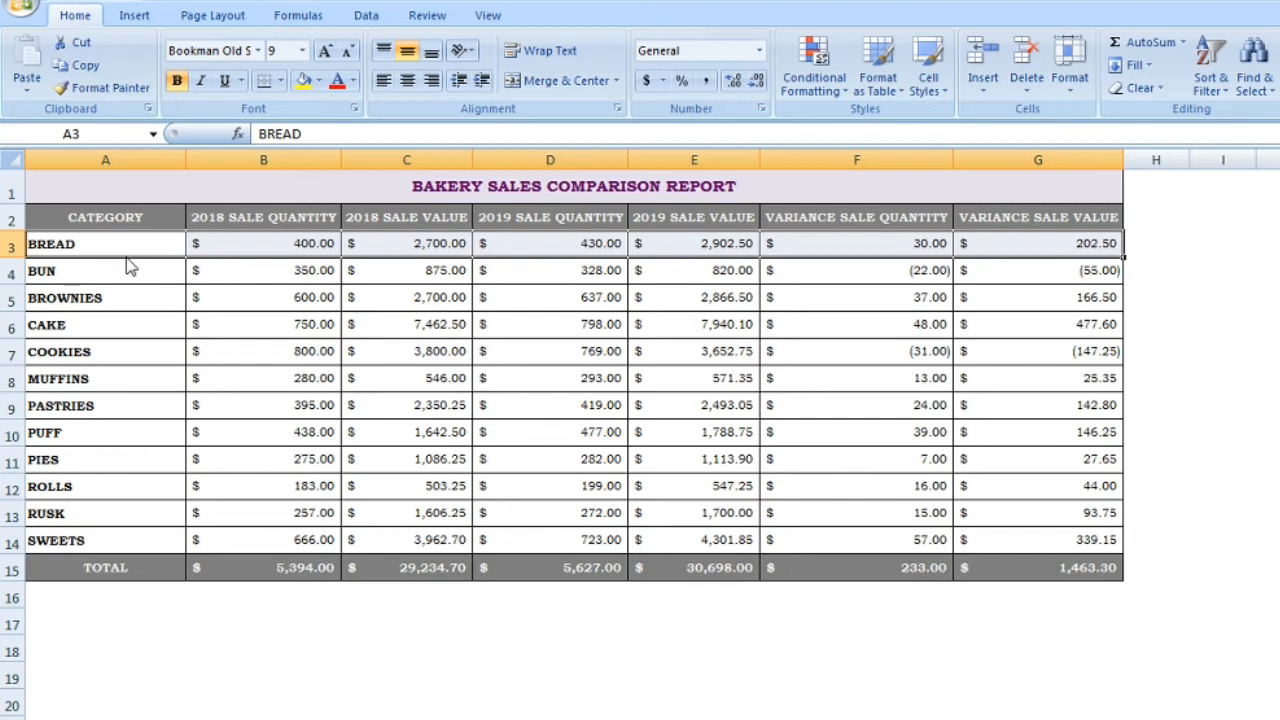
drag(128, 266, 133, 343)
drag(141, 328, 133, 351)
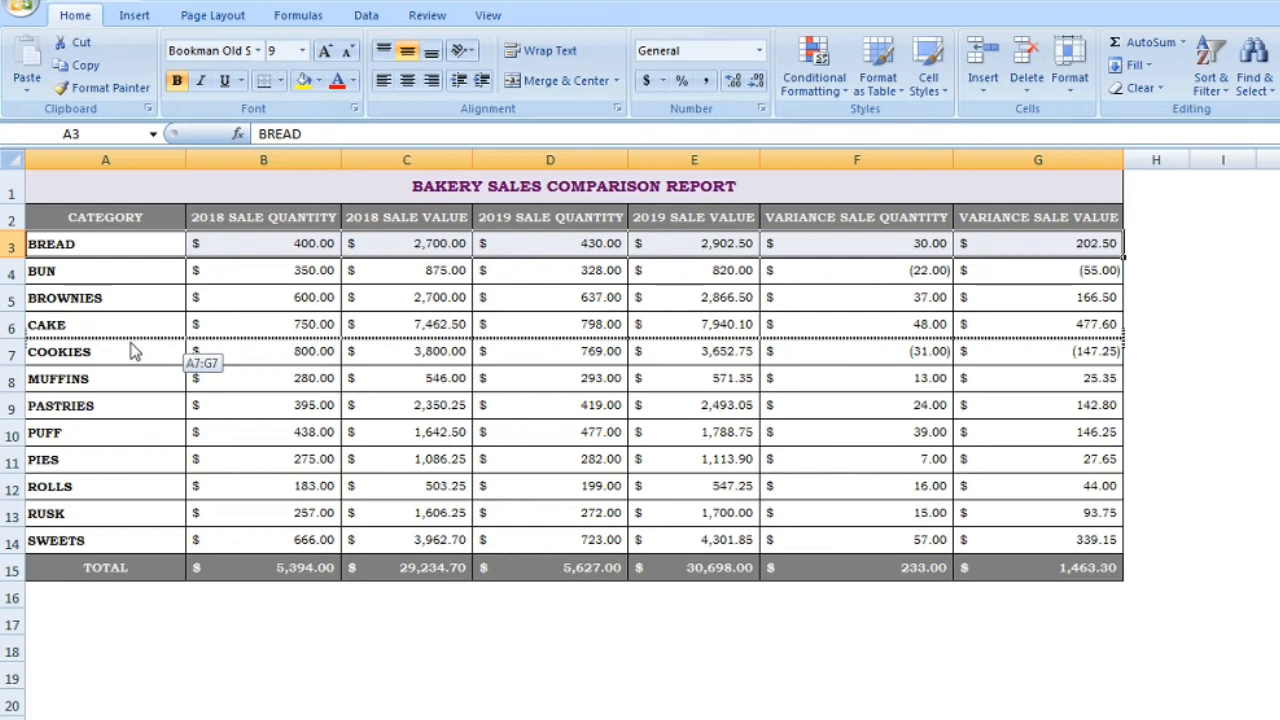
drag(133, 351, 133, 351)
drag(133, 351, 130, 342)
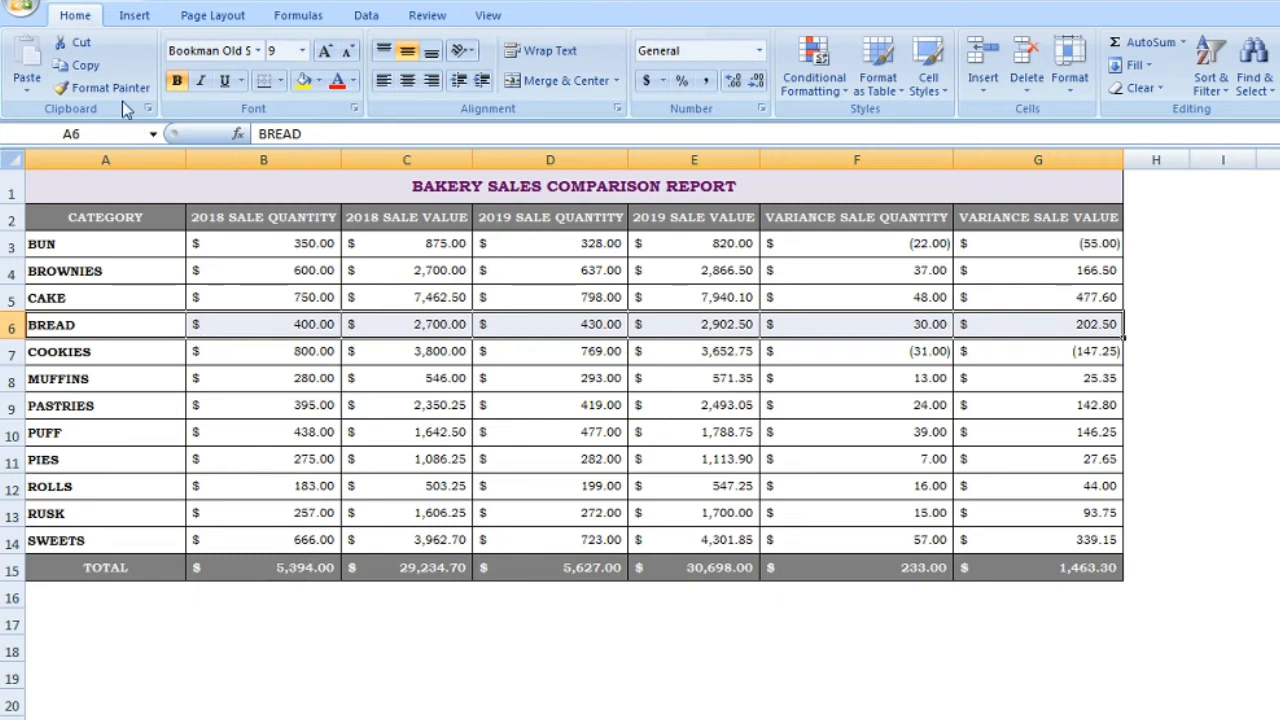
click(81, 1)
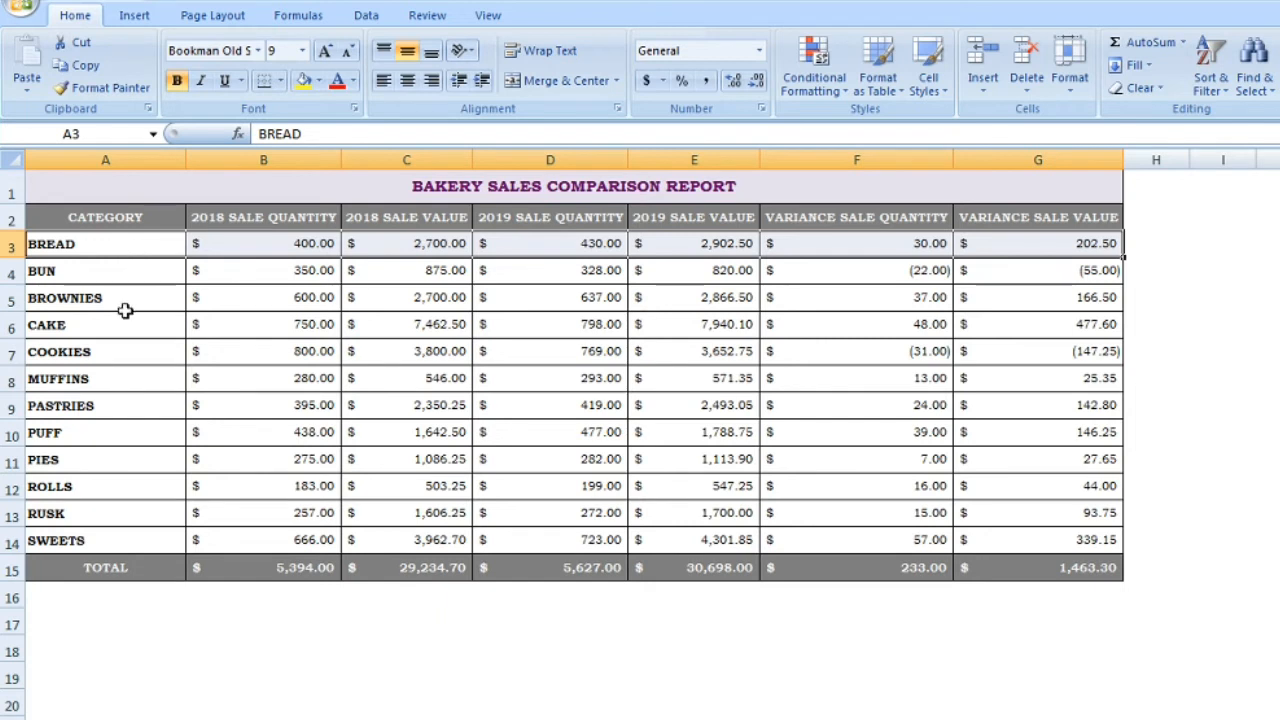
- Move the BREAD row (A3:G3) between CAKE and COOKIES, shifting the rows above it up
drag(143, 257, 118, 345)
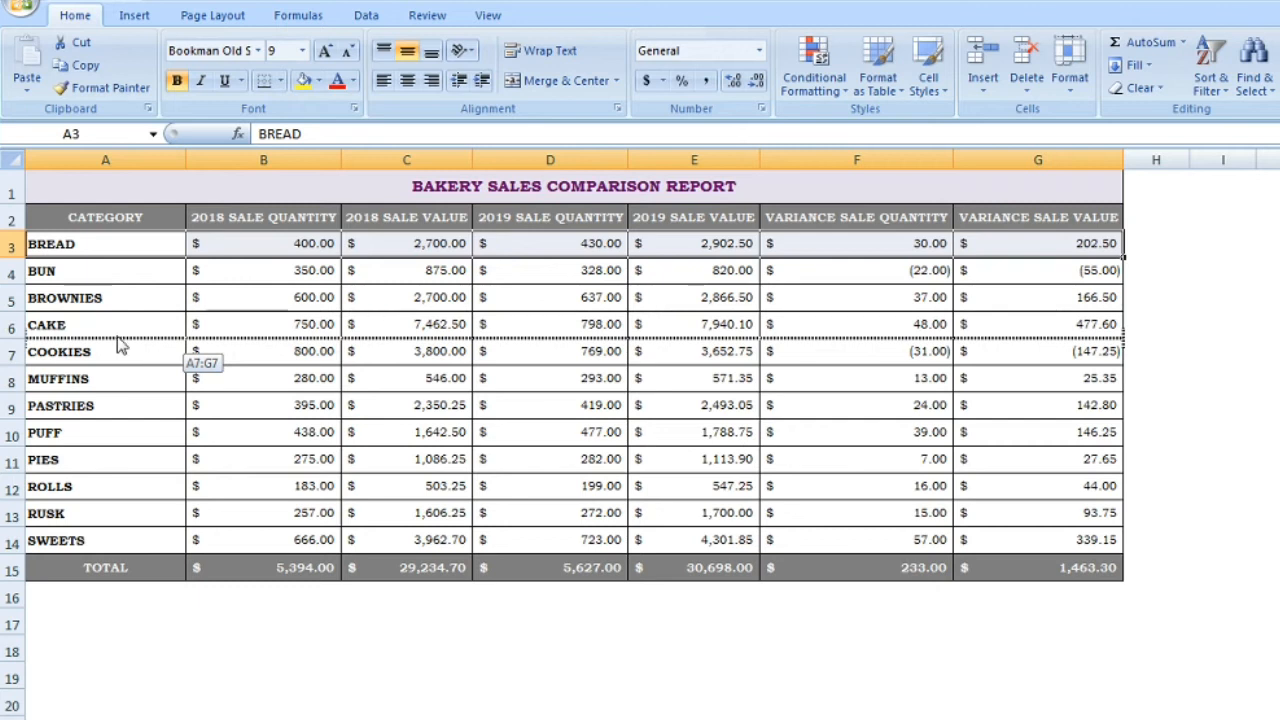
drag(118, 343, 117, 332)
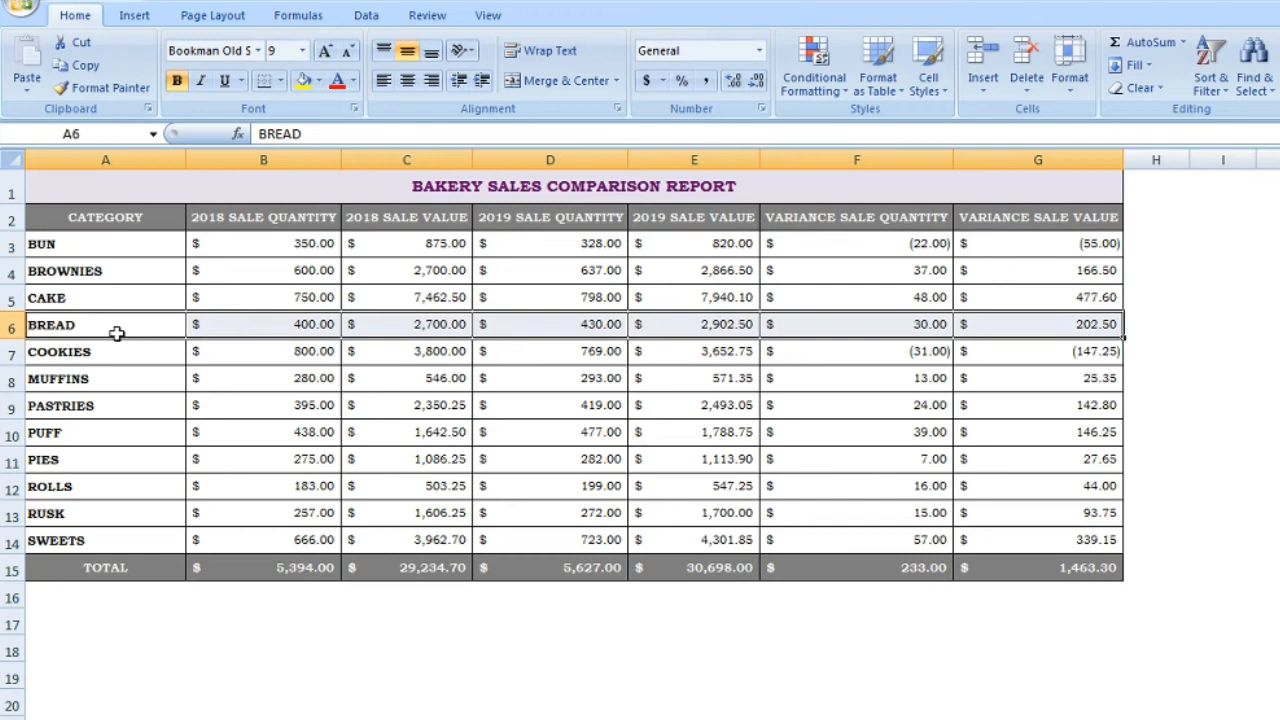
click(117, 333)
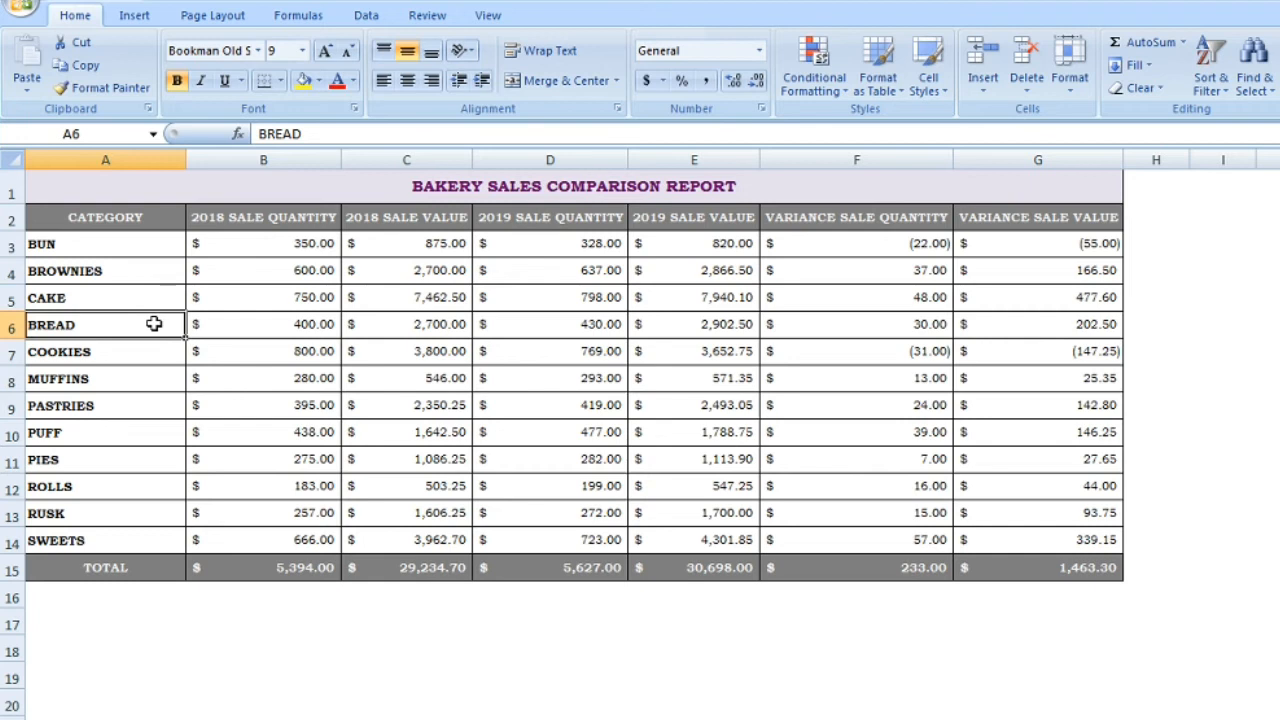
- Move the 2018 SALE QUANTITY column (B2:B15) after 2018 SALE VALUE without overwriting, and autofit column C
click(318, 220)
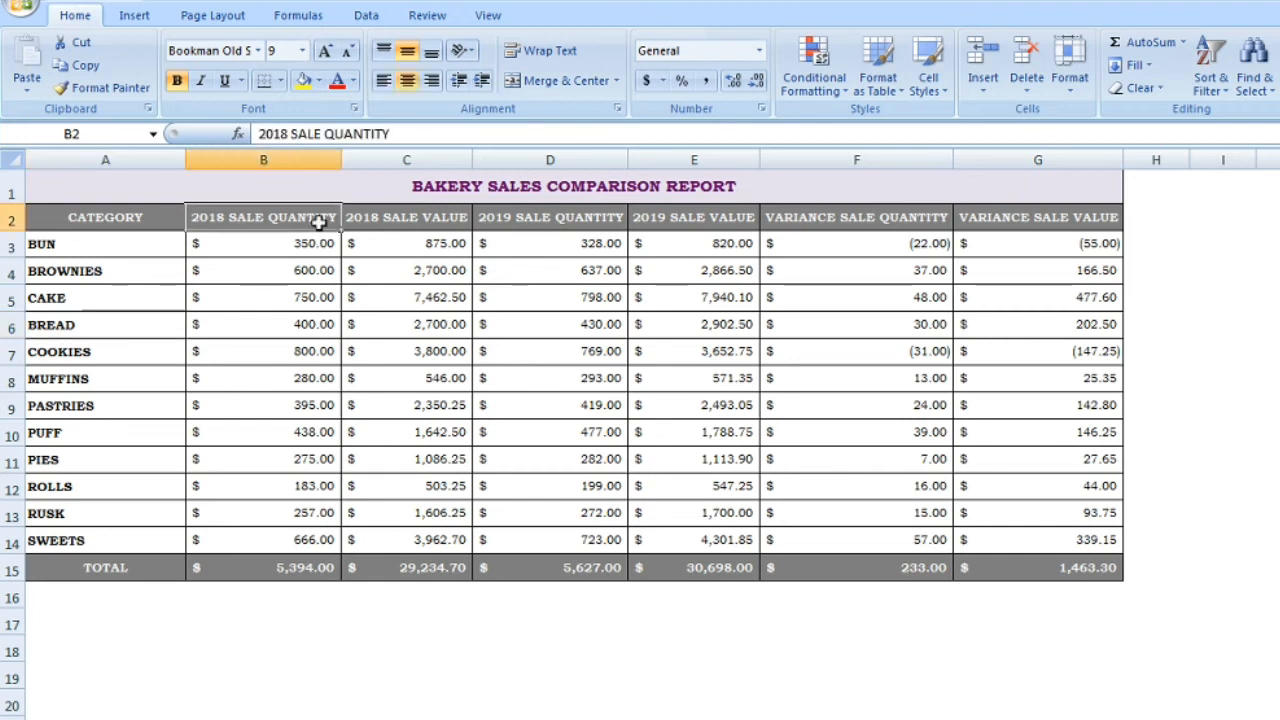
drag(318, 222, 316, 515)
key(shift+Down)
key(shift+Down)
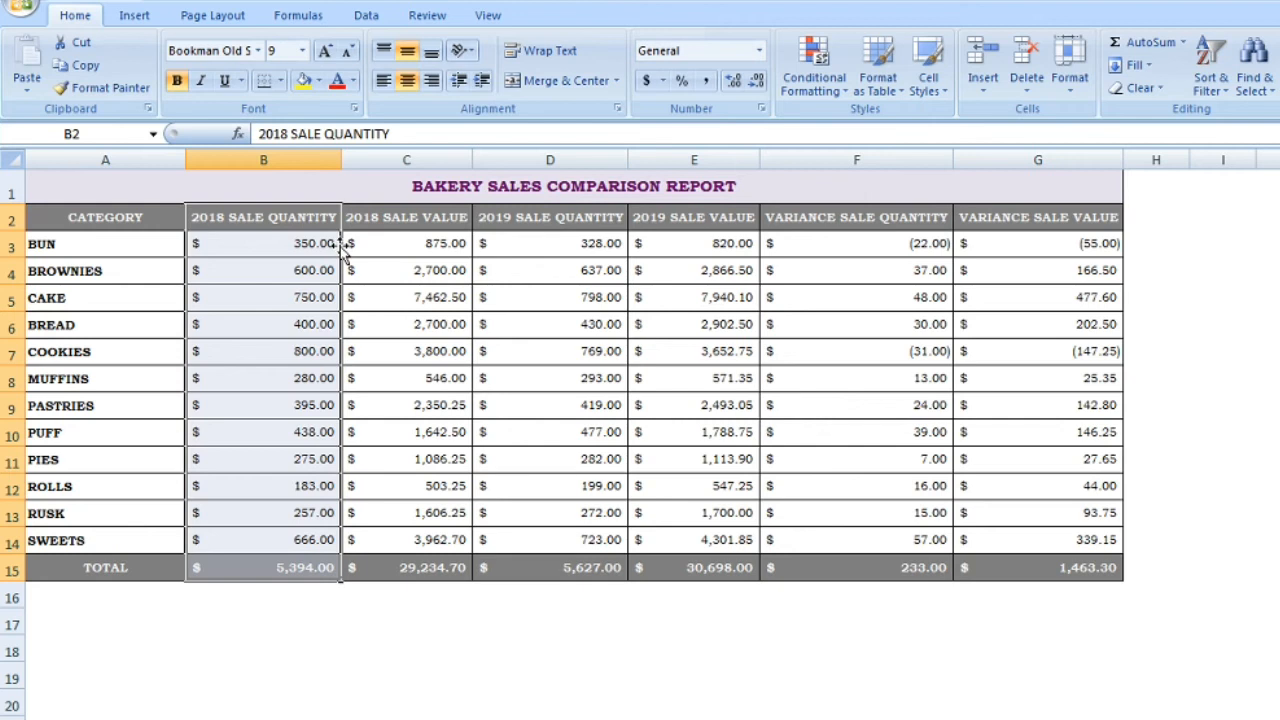
drag(341, 251, 478, 258)
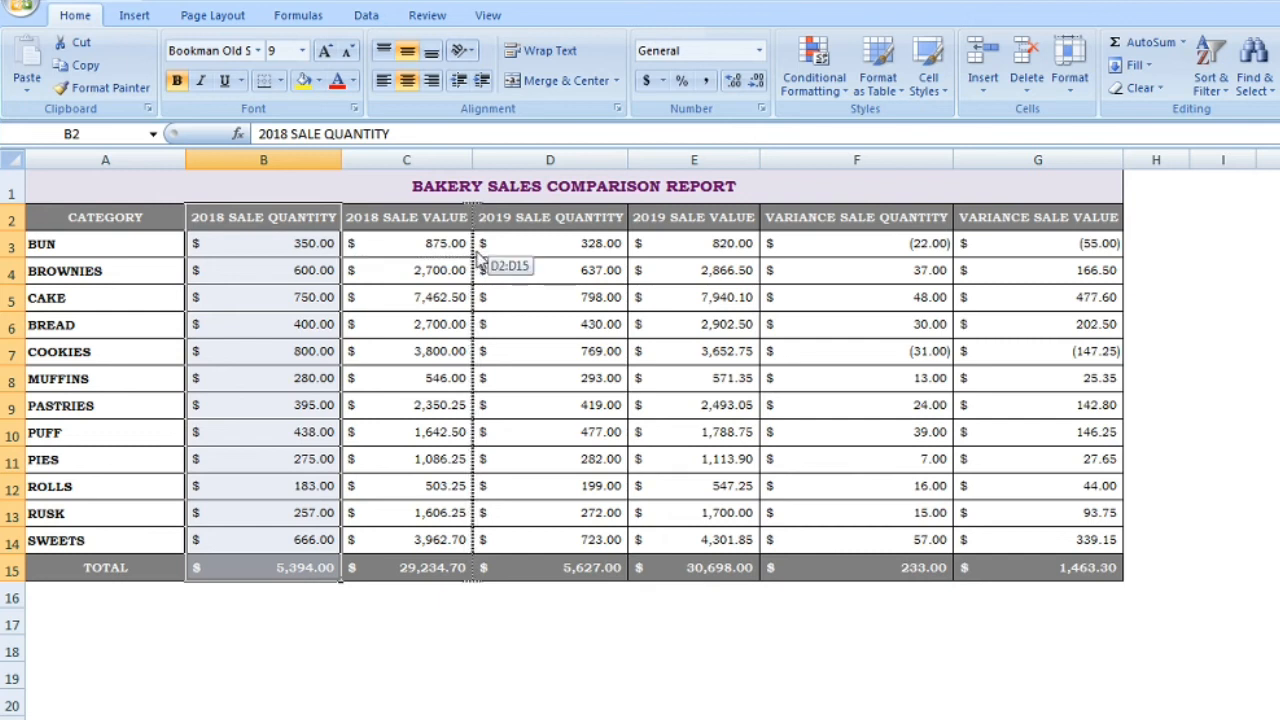
drag(478, 258, 478, 252)
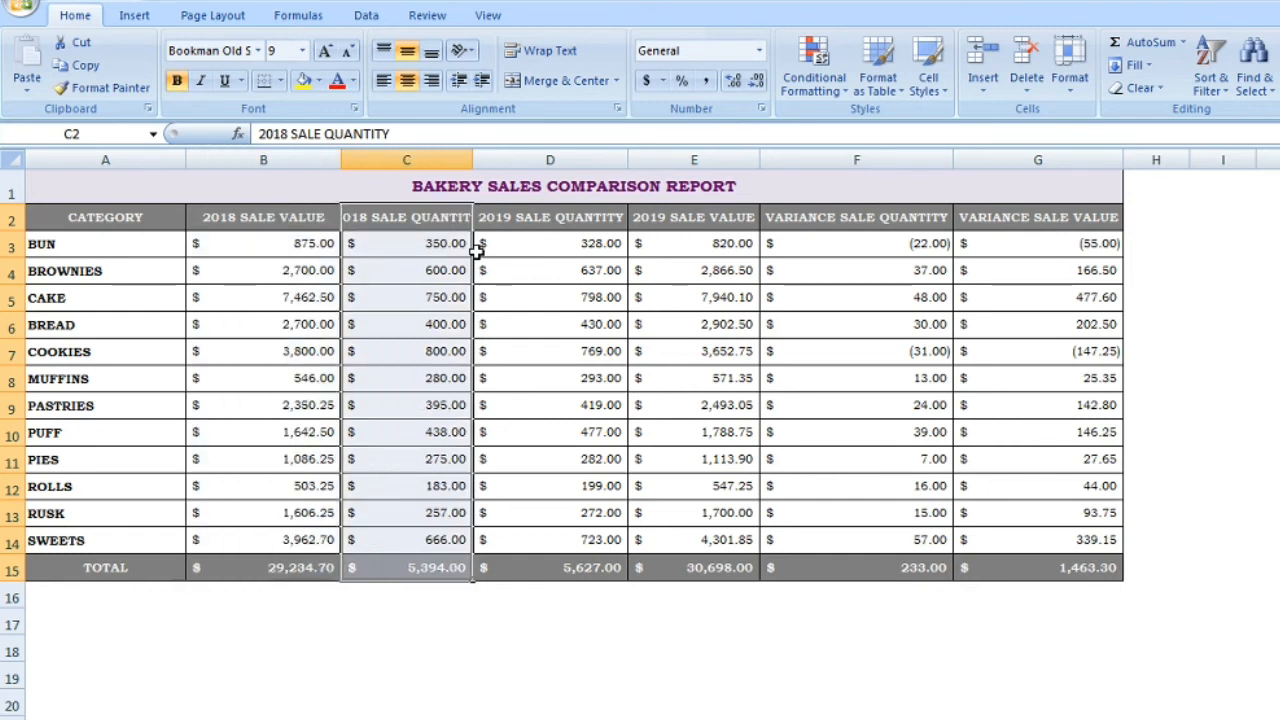
double_click(472, 160)
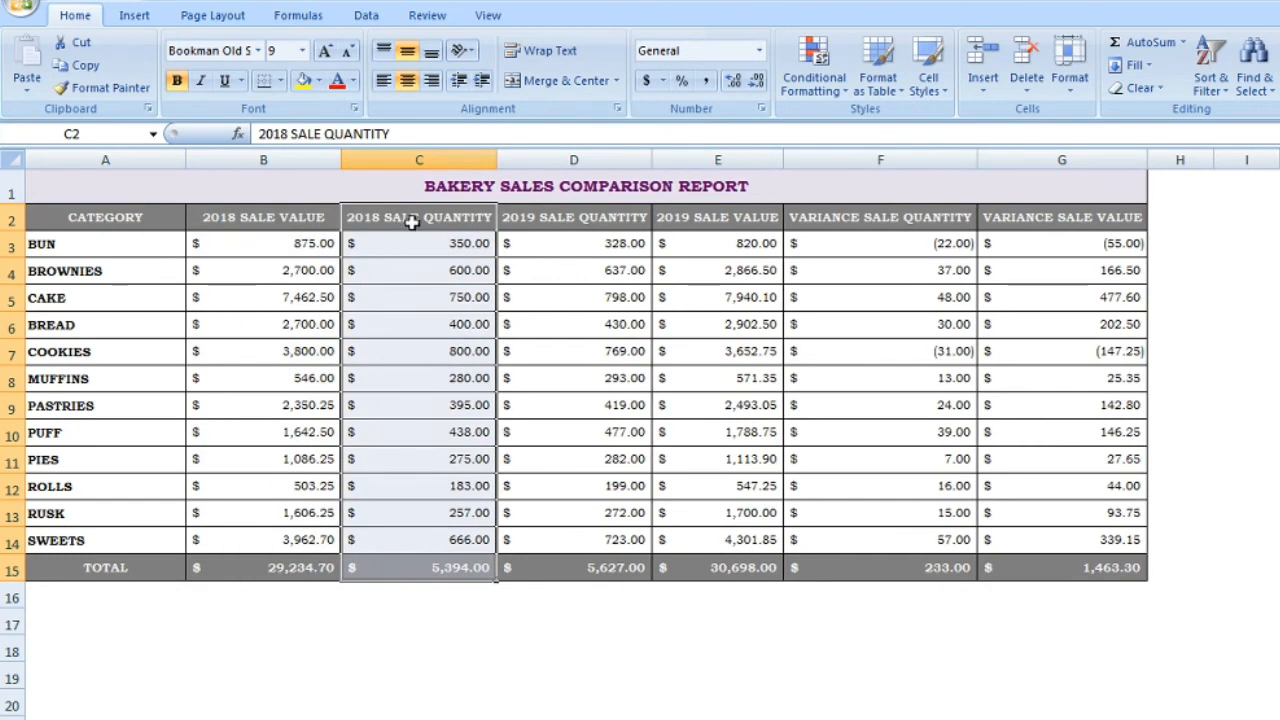
- Move the 2019 SALE QUANTITY column (D2:D15) after 2019 SALE VALUE without overwriting, and autofit column E
click(589, 221)
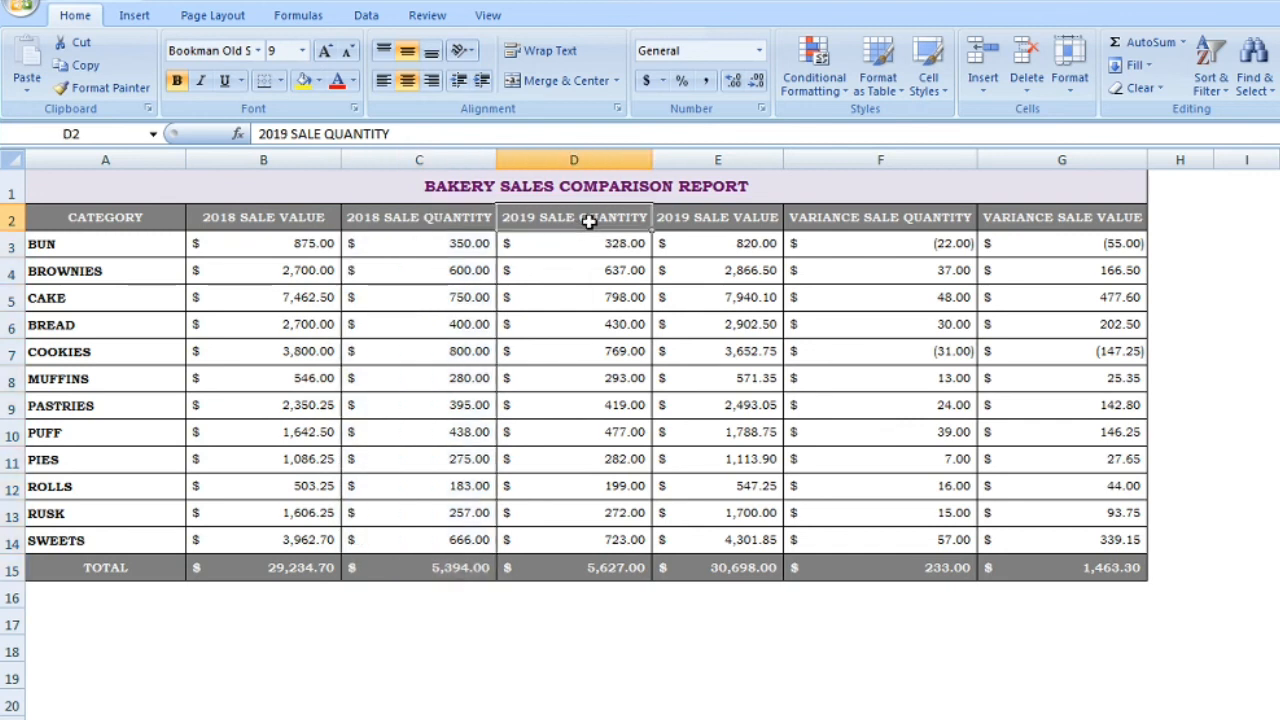
key(shift+Down)
key(shift+Down)
key(shift+Down)
key(shift+Down)
key(shift+Down)
key(shift+Down)
key(shift+Down)
key(shift+Down)
key(shift+Down)
key(shift+Down)
key(shift+Down)
key(shift+Down)
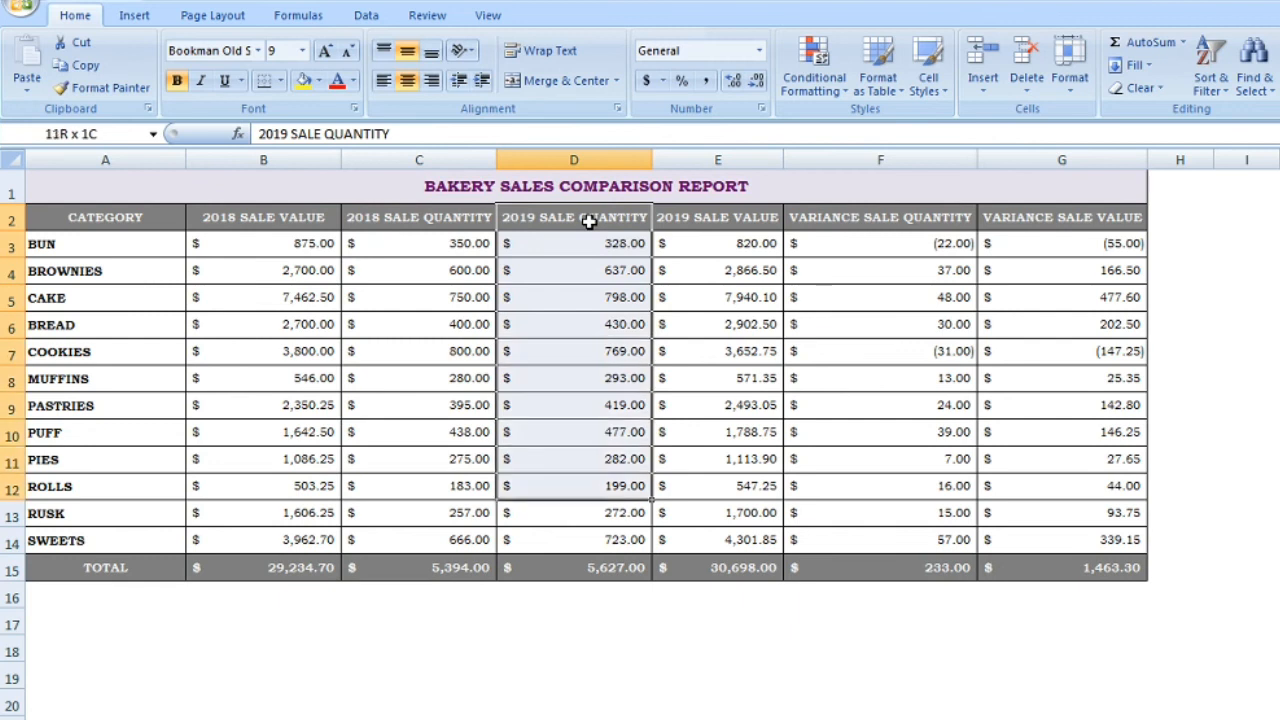
key(shift+Down)
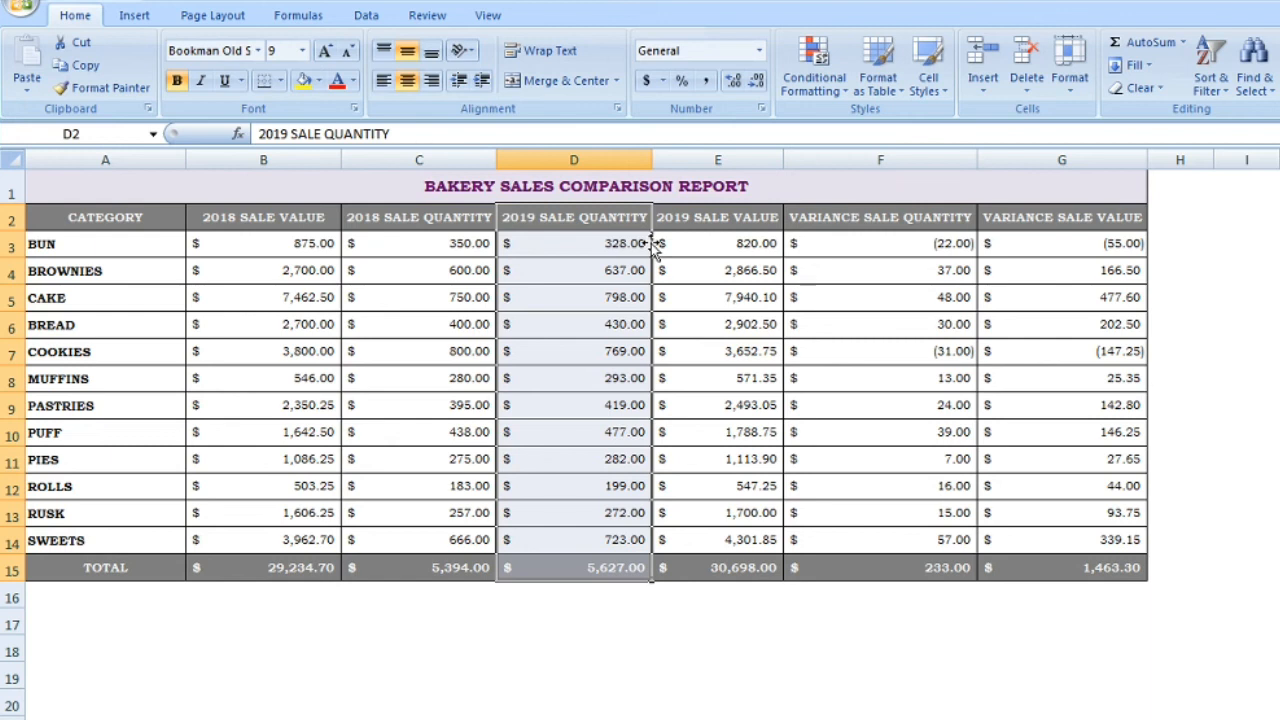
drag(651, 243, 784, 247)
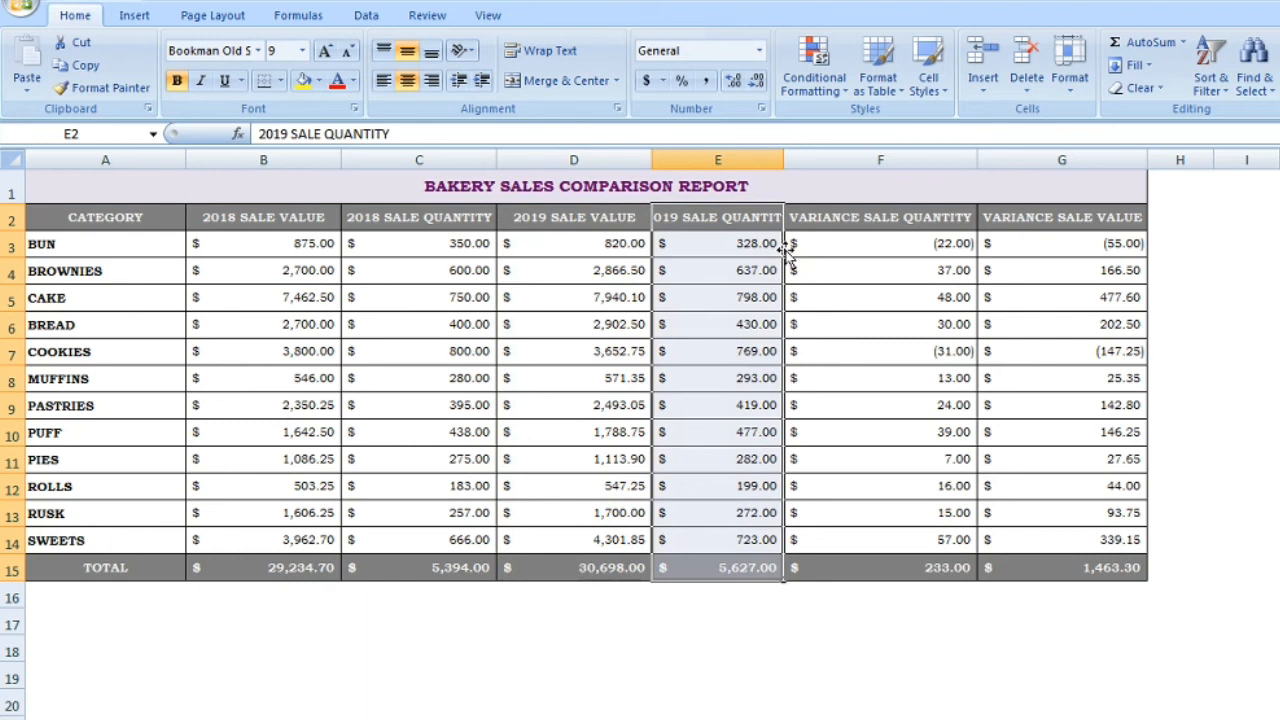
double_click(785, 158)
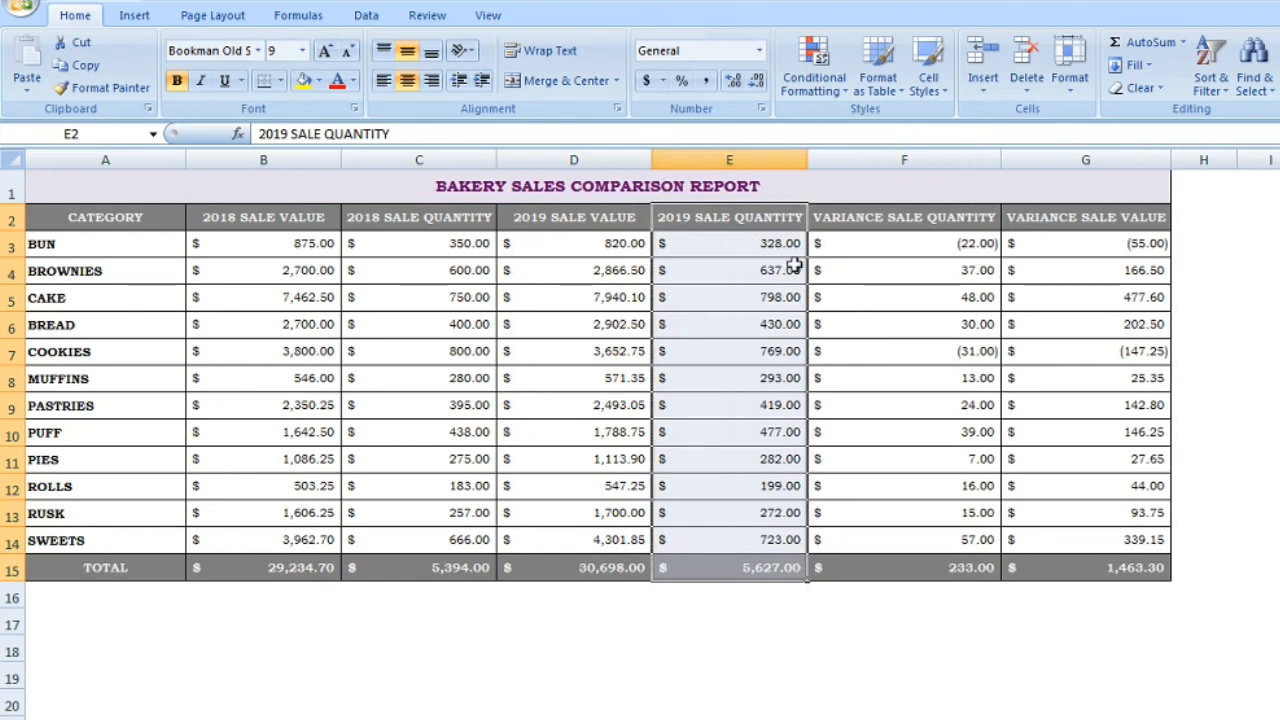
- Move the VARIANCE SALE QUANTITY column (F2:F15) after VARIANCE SALE VALUE without overwriting, and autofit column G
click(972, 223)
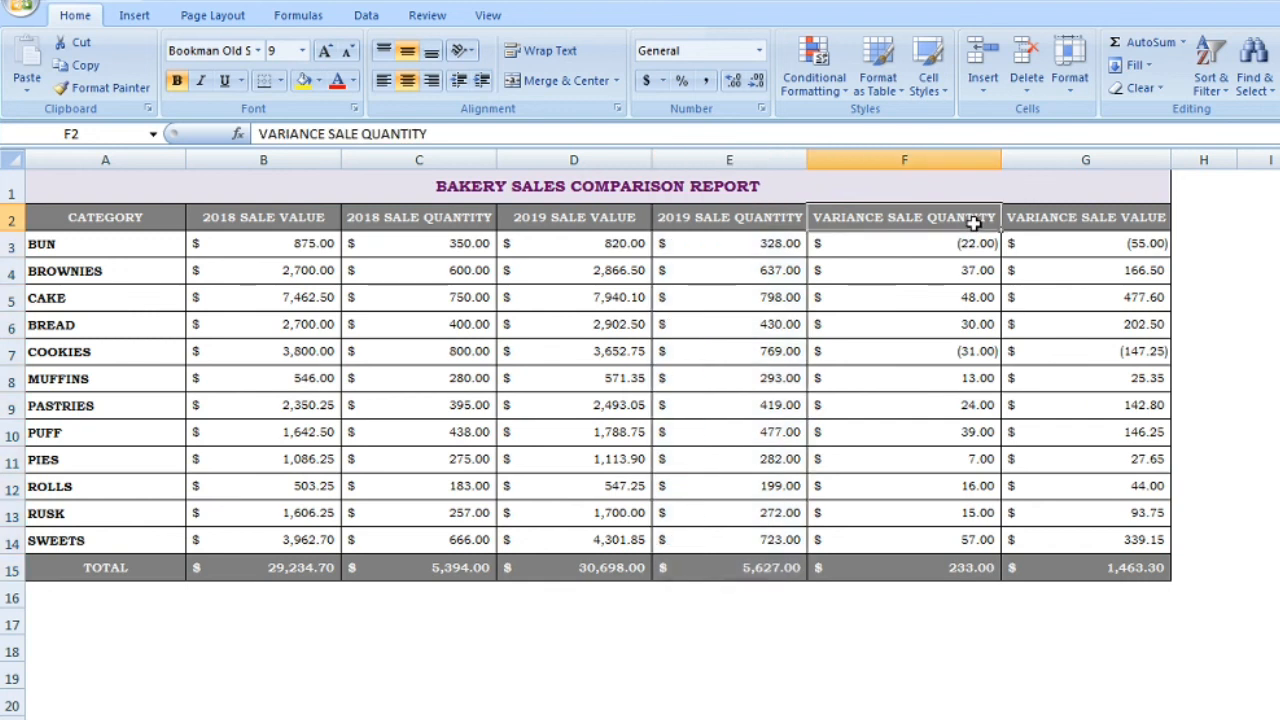
key(shift+Down)
key(shift+Down)
key(shift+Down)
key(shift+Down)
key(shift+Down)
key(shift+Down)
key(shift+Down)
key(shift+Down)
key(shift+Down)
key(shift+Down)
key(shift+Down)
key(shift+Down)
key(shift+Down)
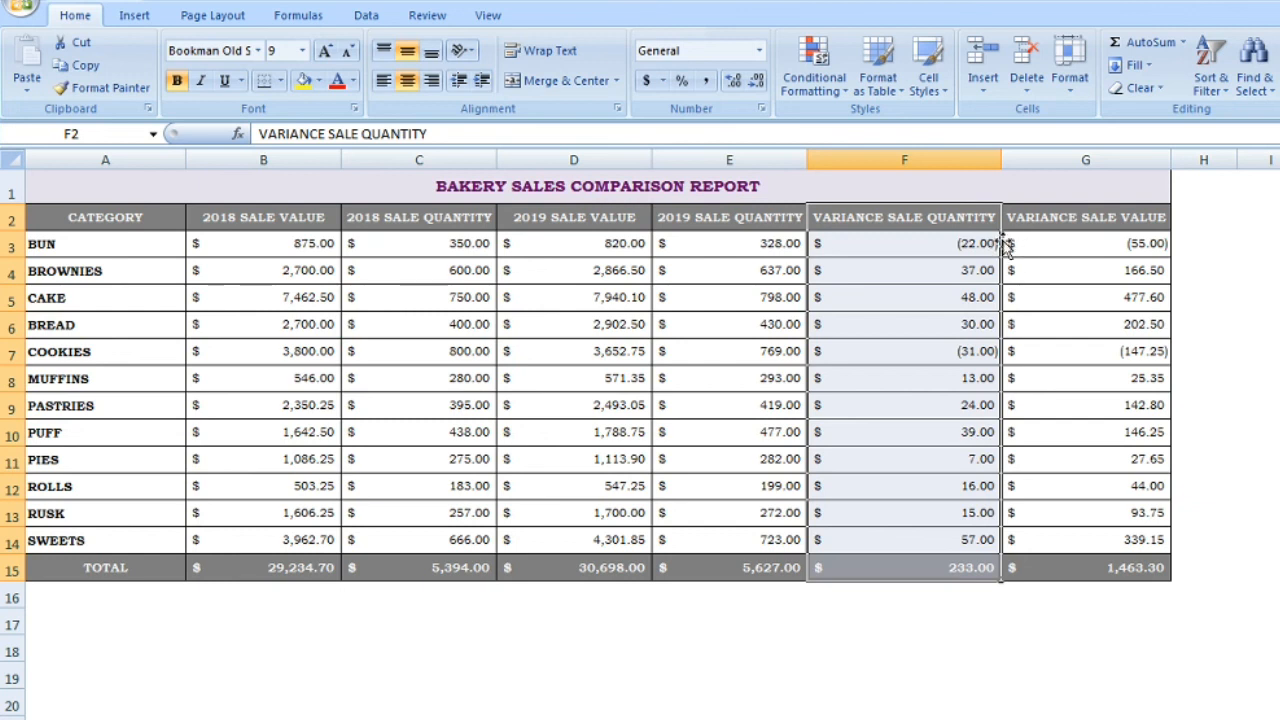
drag(1004, 242, 1175, 250)
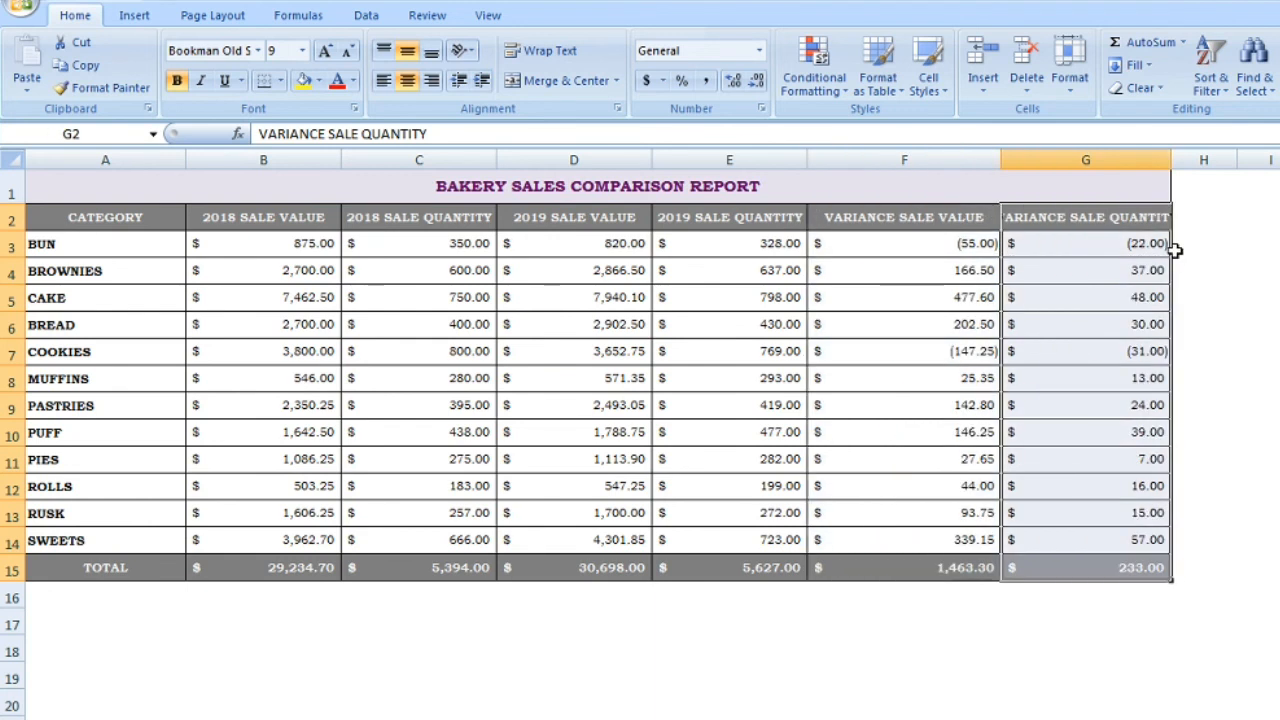
double_click(1172, 160)
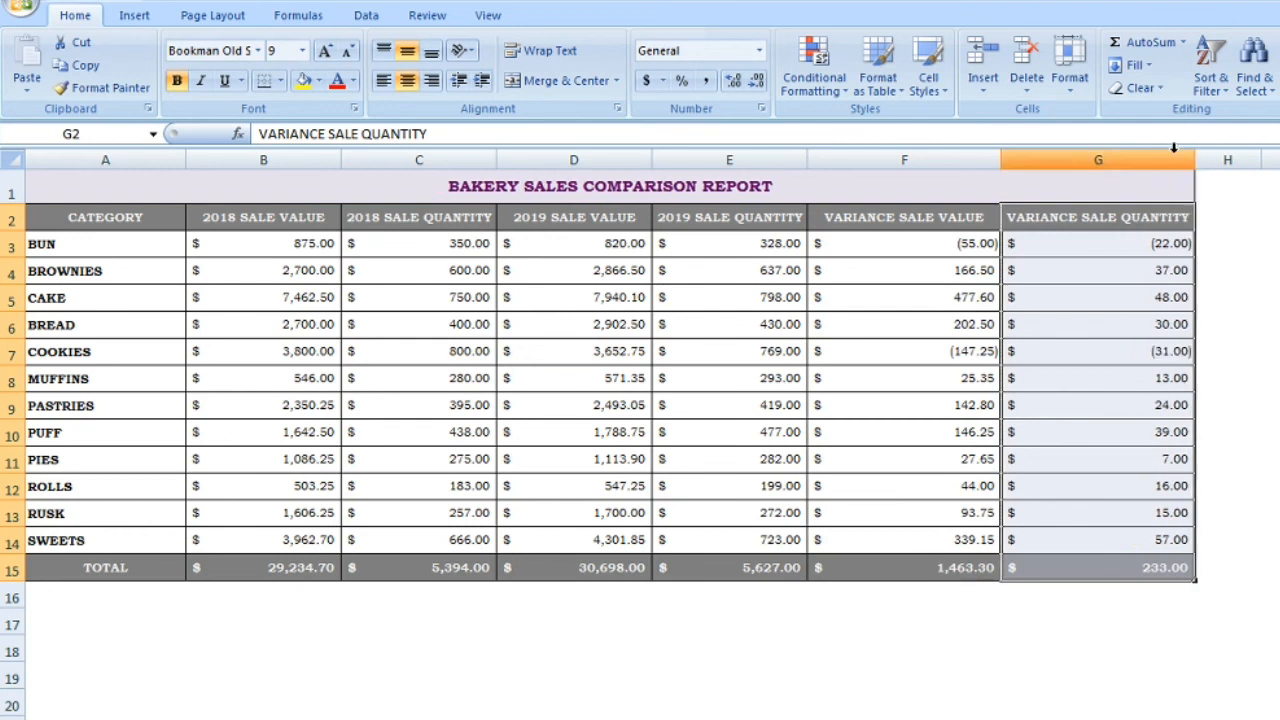
click(874, 456)
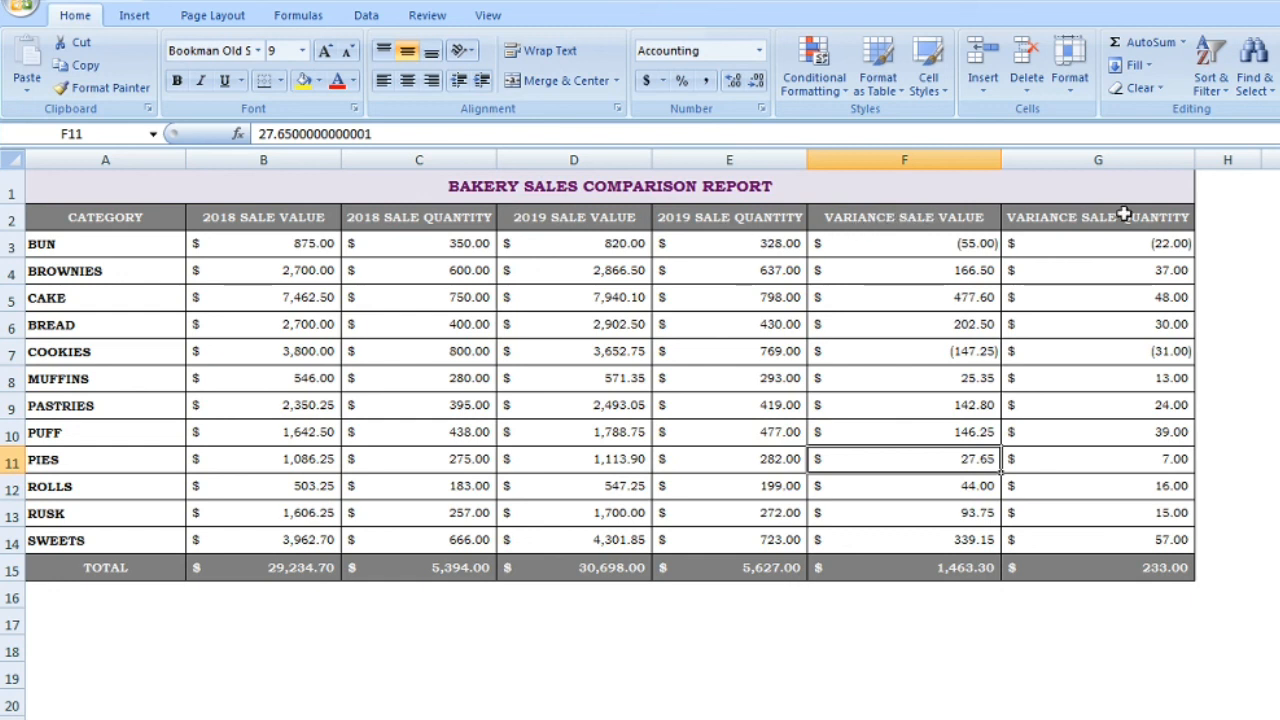
click(1082, 451)
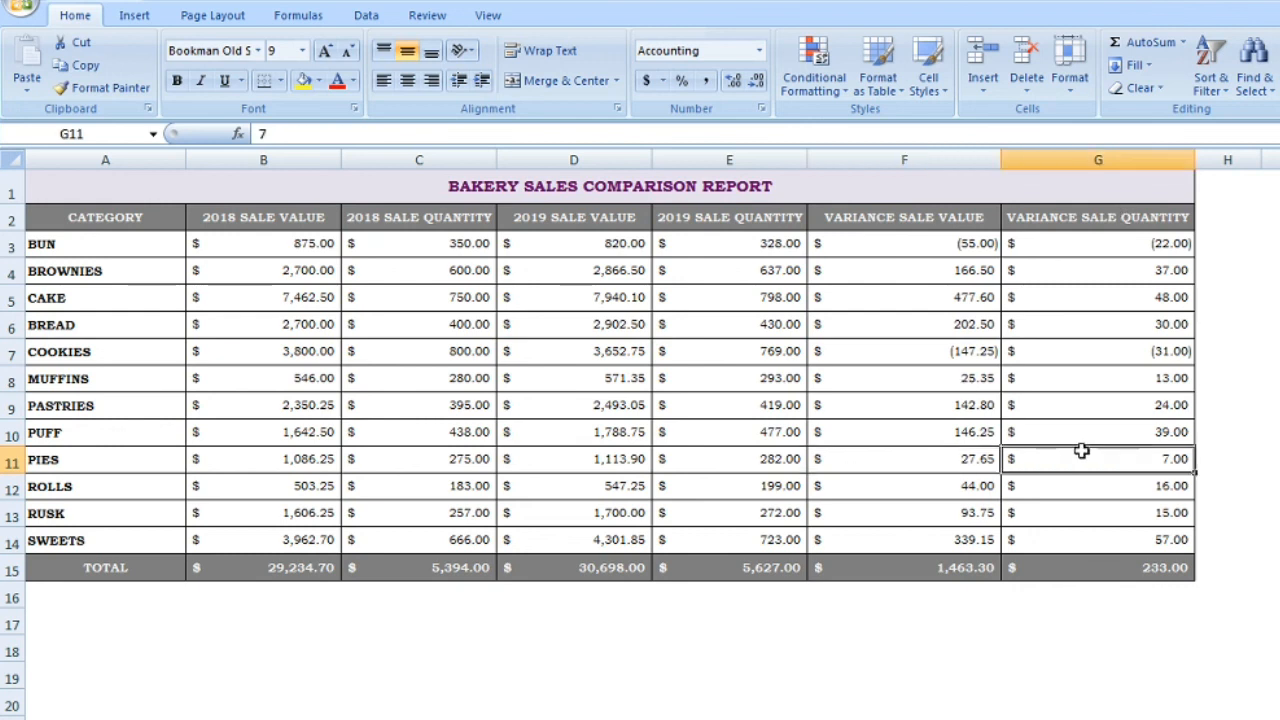
click(1268, 435)
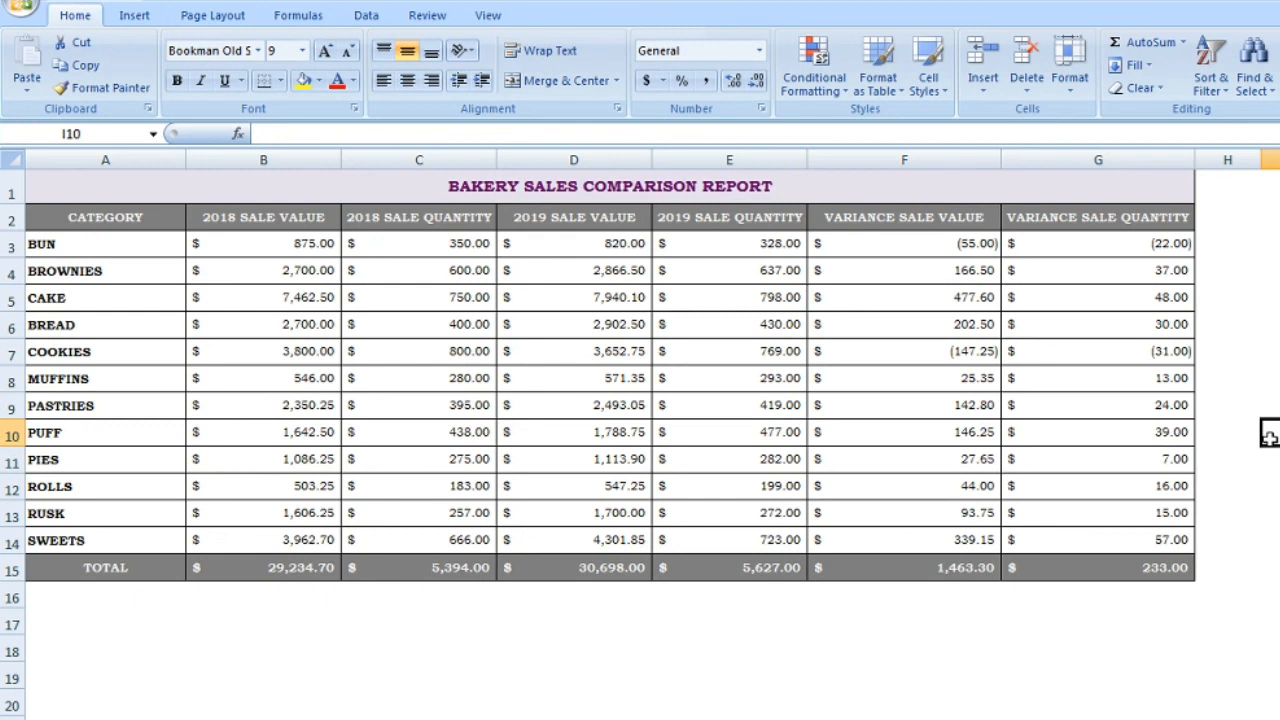